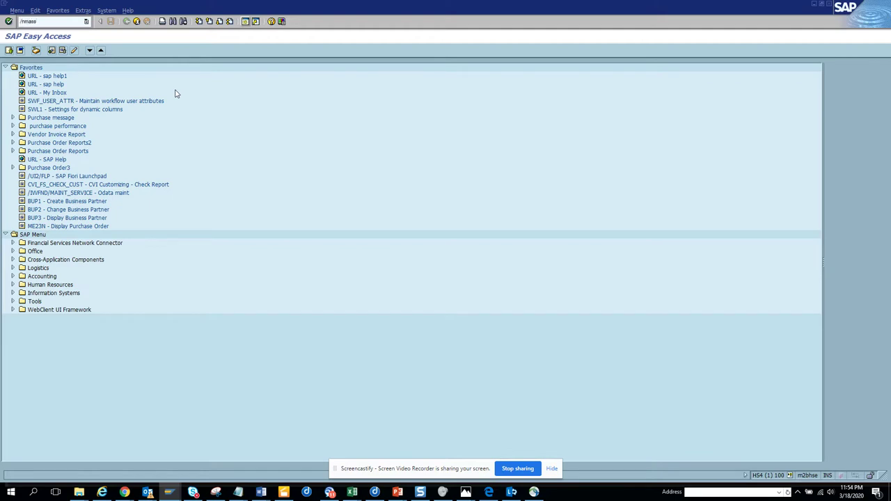
Start the MASS transaction for object type BUS1001, Materials (industry), and show its list of changeable fields
key("Return")
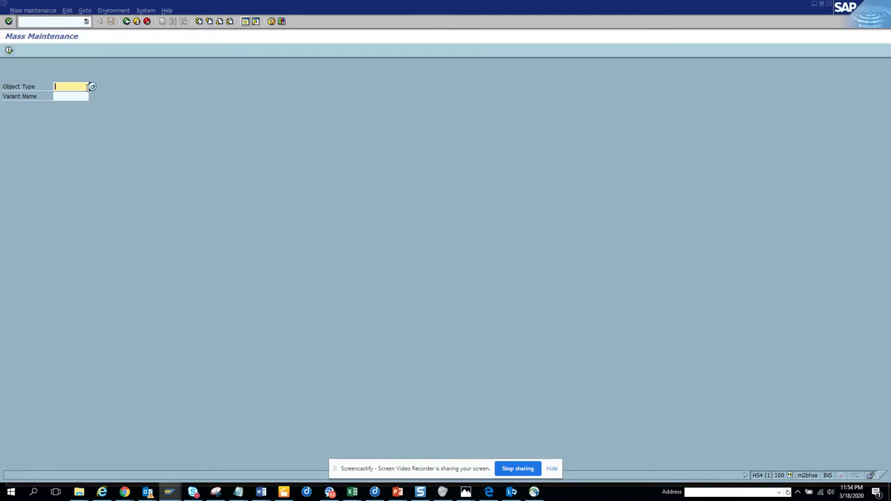
left_click(93, 87)
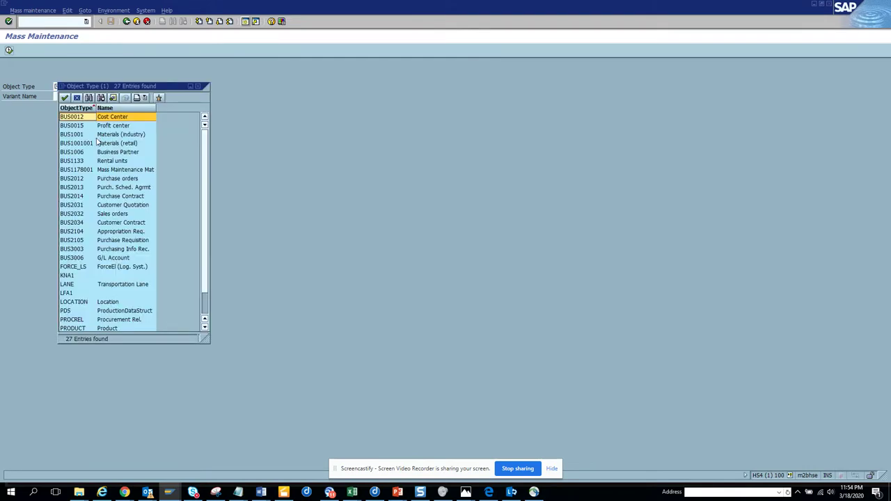
double_click(73, 134)
left_click(9, 54)
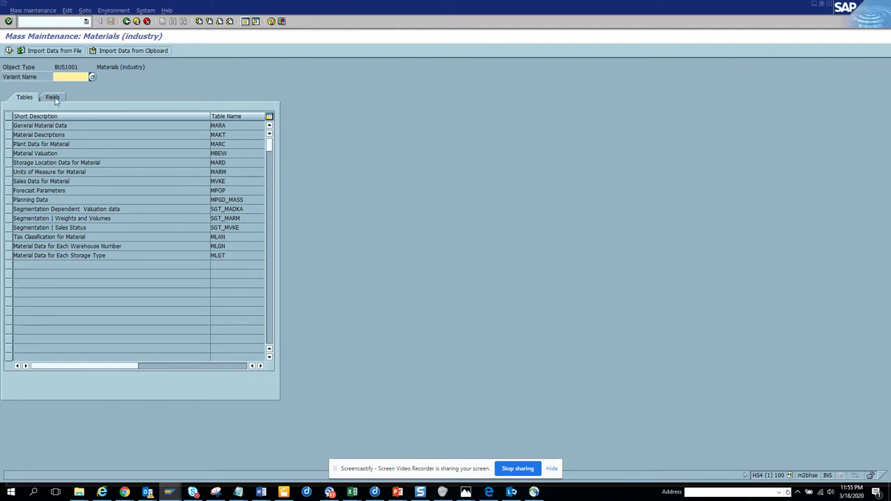
left_click(54, 98)
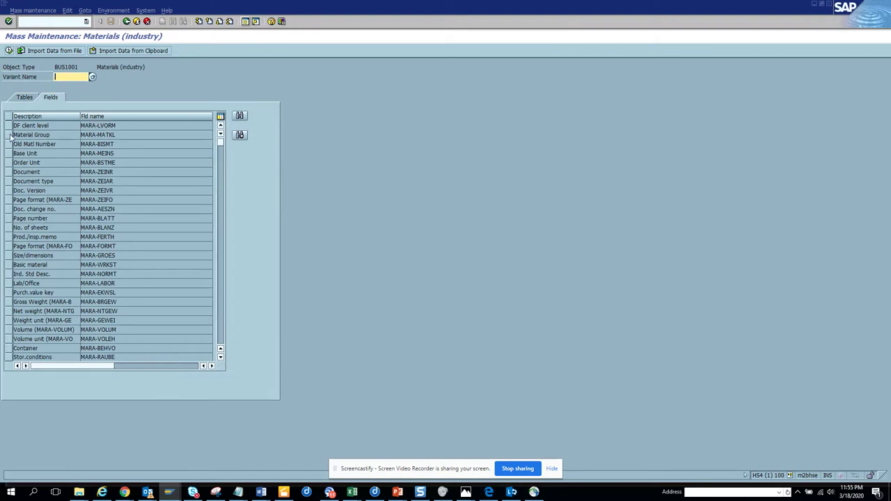
In a new SAP session, run SE16 and list the entries of table MARA without selection restrictions
left_click(246, 22)
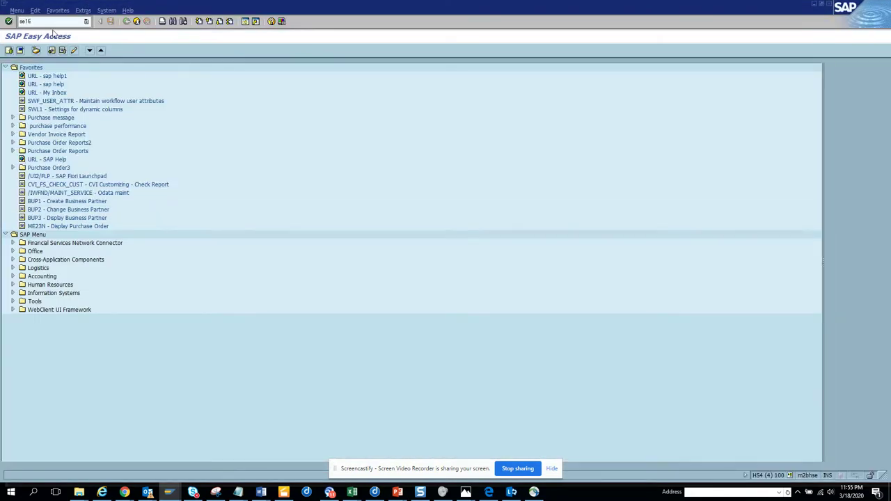
key("Return")
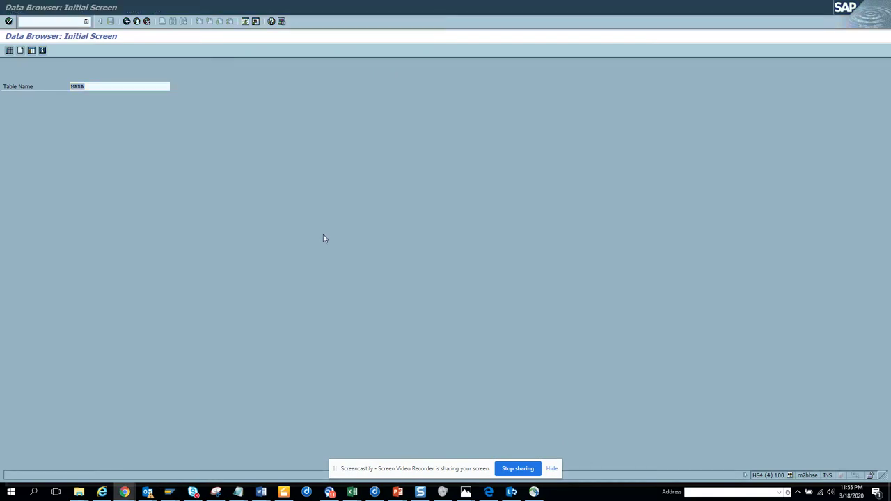
left_click(553, 469)
left_click(107, 84)
key("Return")
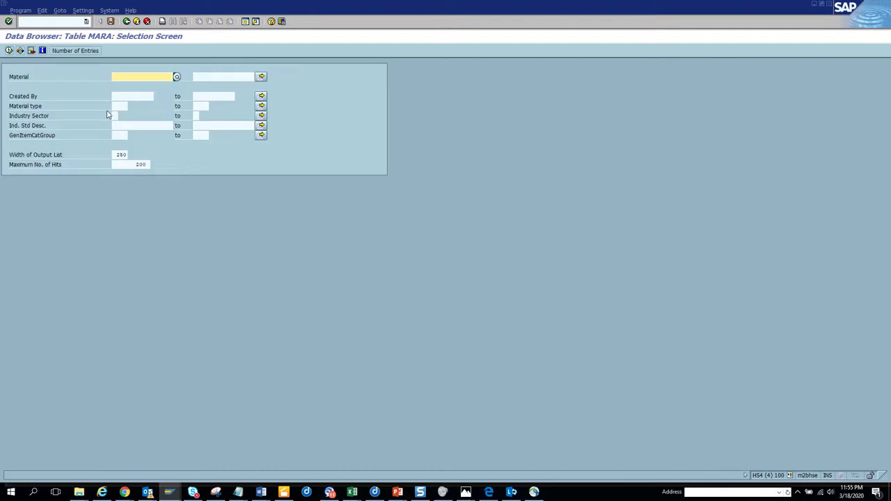
left_click(8, 53)
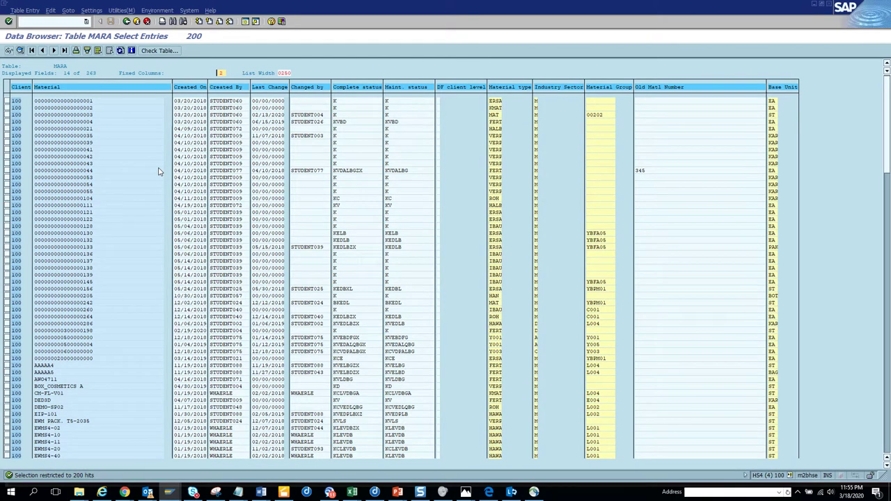
Limit the MARA list's columns to Material, Material type, Industry Sector and Material Group
left_click(91, 10)
mouse_move(132, 22)
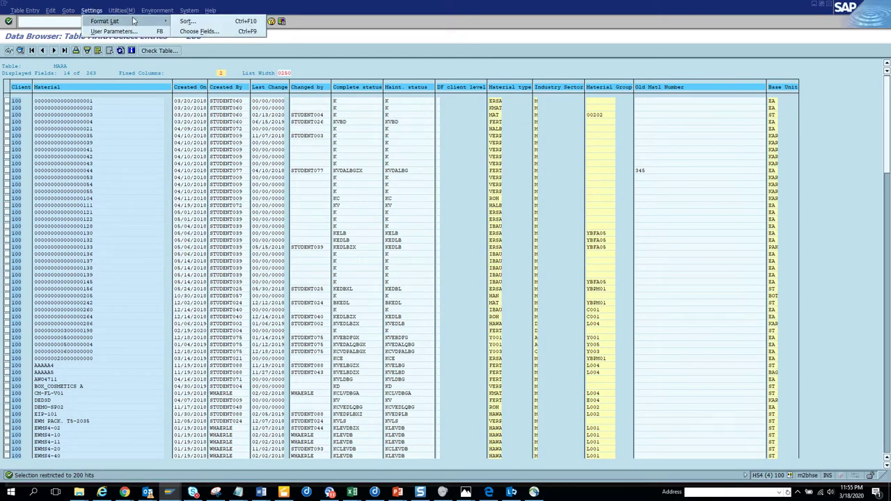
left_click(213, 33)
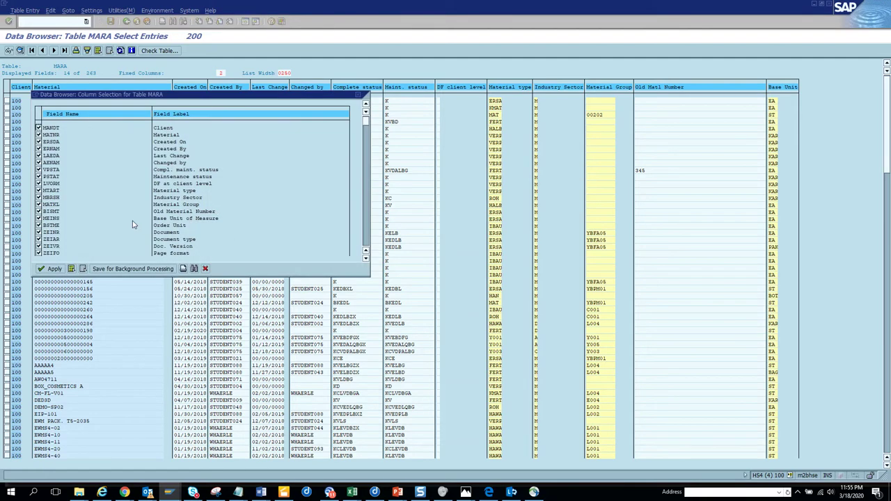
left_click(82, 268)
left_click(38, 134)
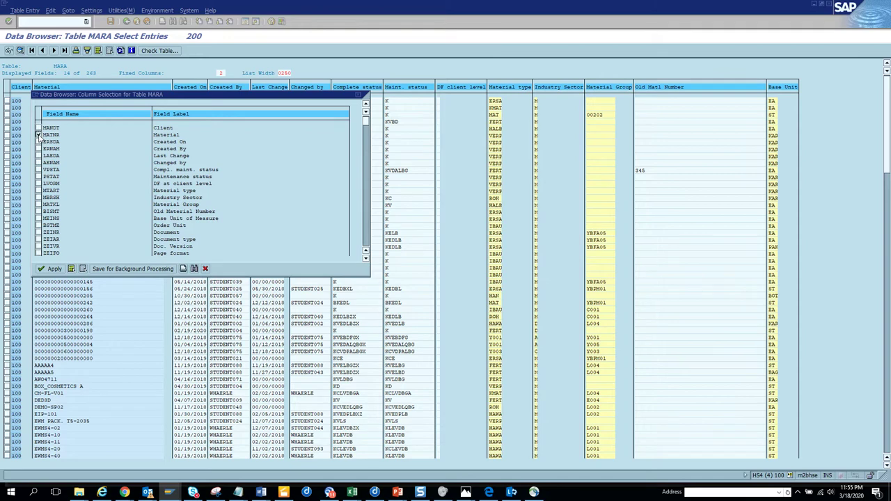
left_click(38, 190)
left_click(38, 197)
left_click(38, 204)
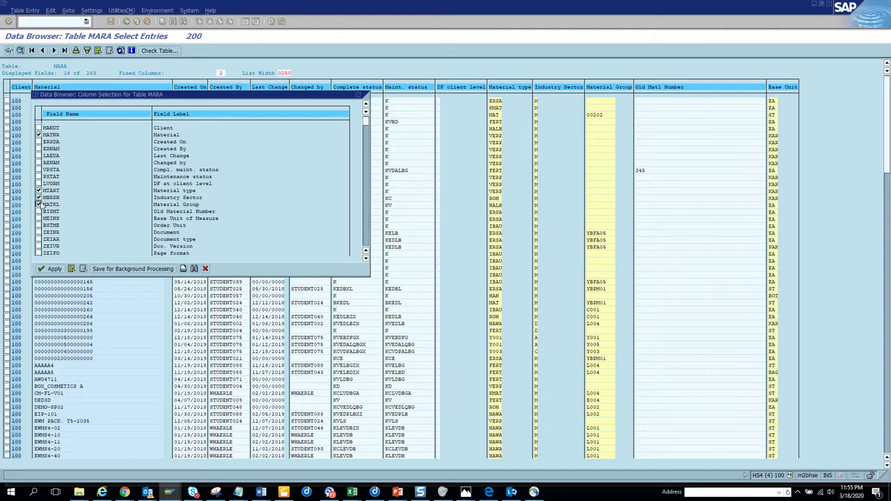
left_click(46, 269)
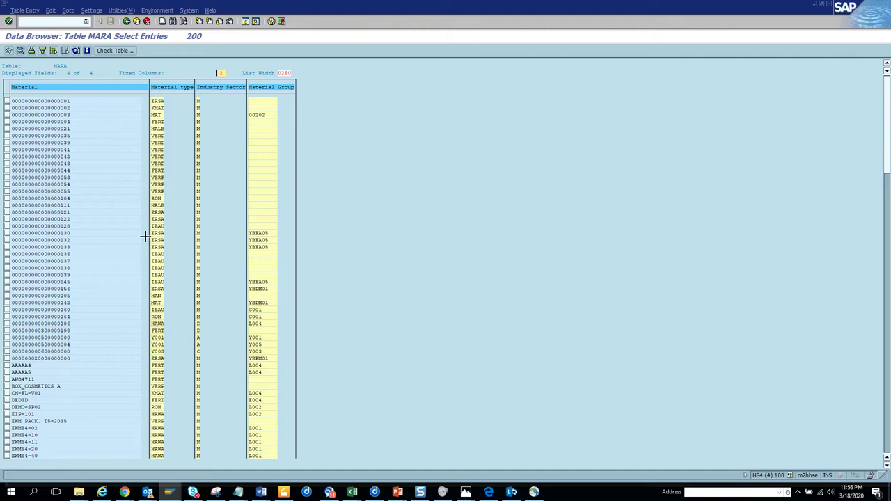
Copy the all-numeric material numbers in the MARA list, from material 1 through the row just above AAAAA4
left_click_drag(13, 97, 90, 358)
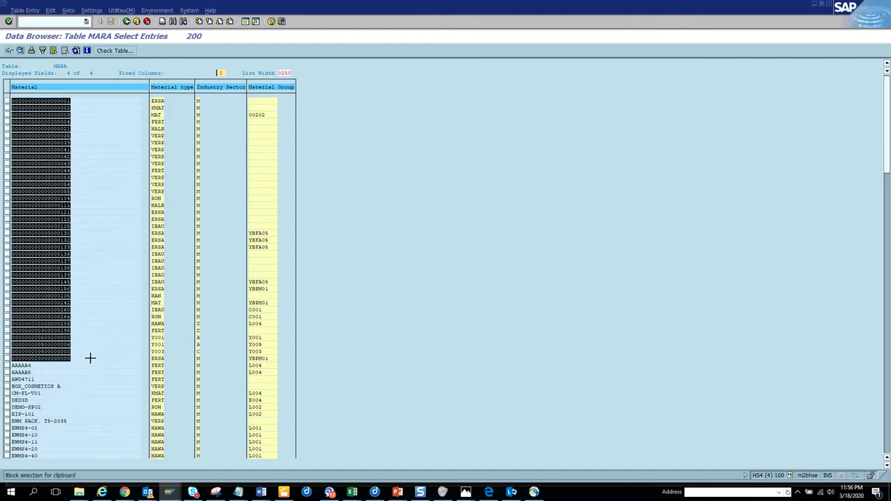
key("ctrl+c")
left_click(290, 327)
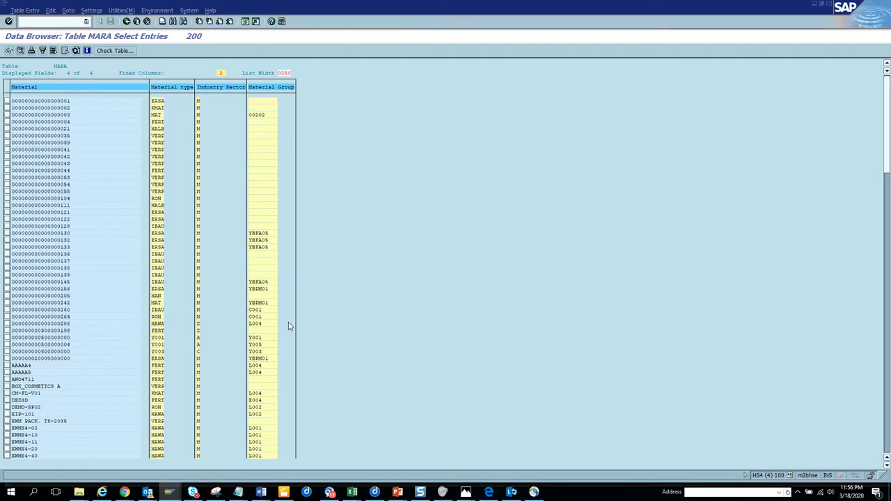
In the Mass Maintenance session, choose the Material Group field (MARA-MATKL) and proceed to the record selection
key("alt+Tab")
key("alt+Tab")
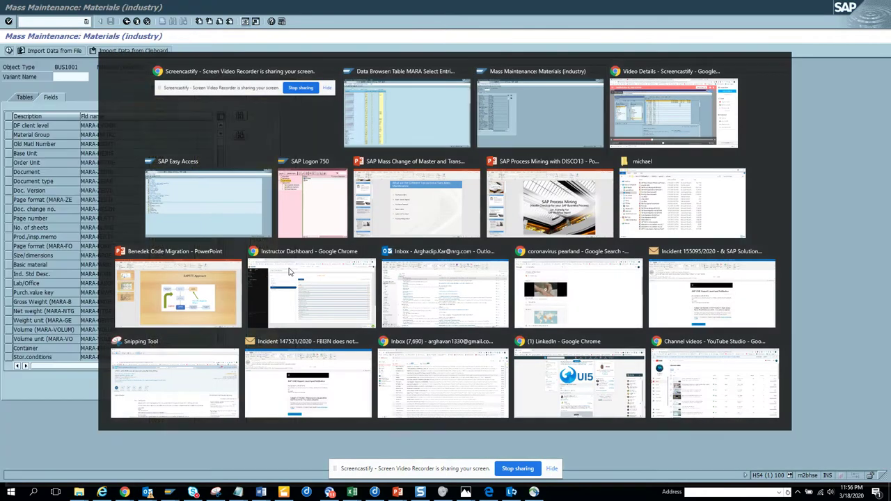
left_click(9, 136)
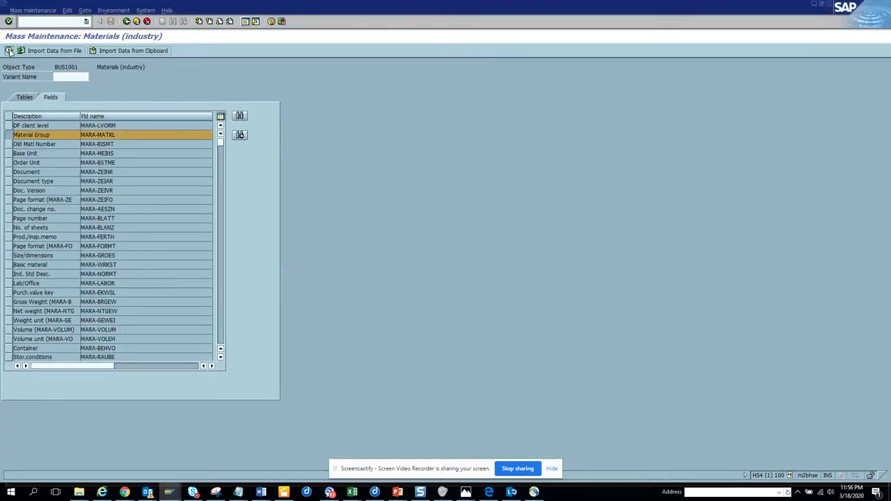
left_click(8, 50)
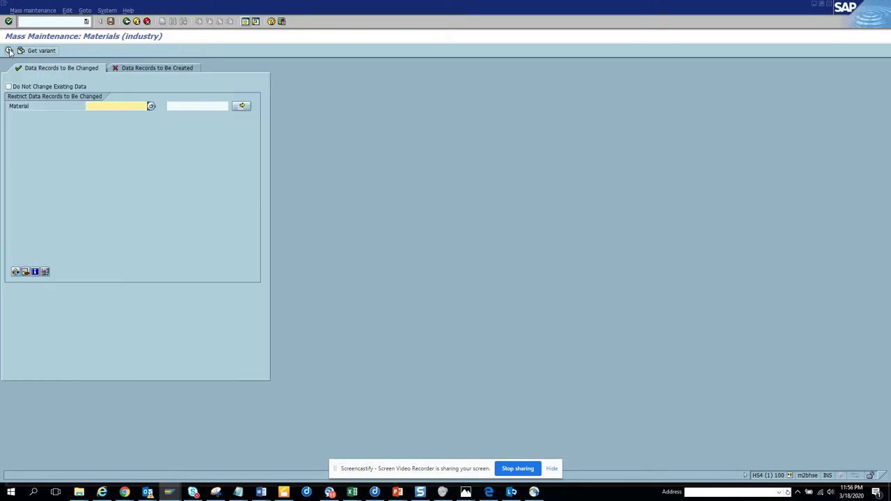
Restrict the records to be changed to the copied material numbers and load them for editing
left_click(242, 106)
left_click(164, 221)
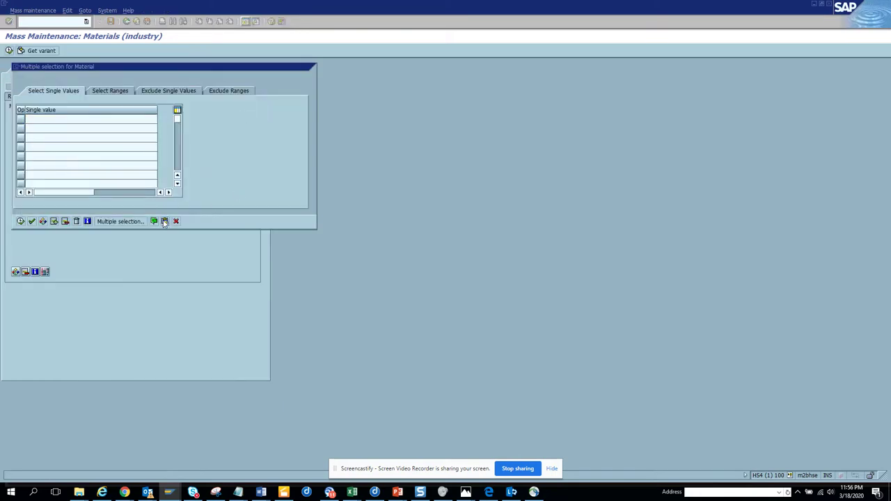
left_click(20, 221)
key("F8")
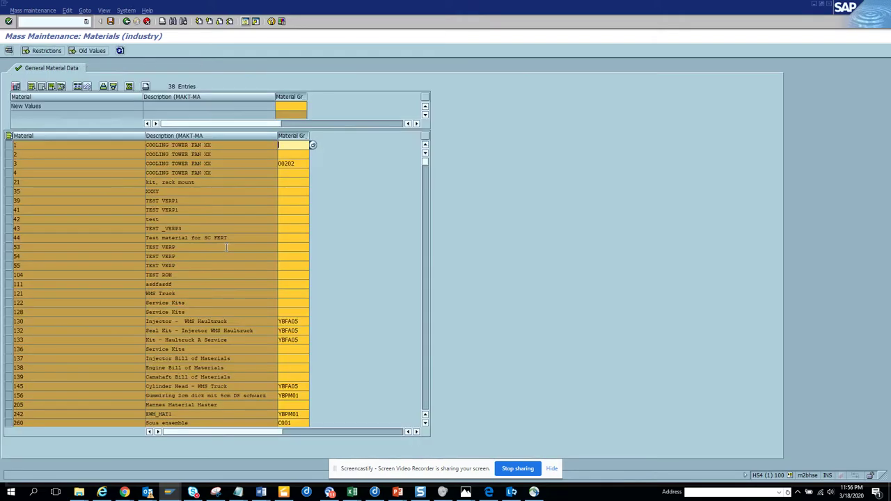
In the Data Browser session, restrict the MARA selection to the copied material numbers and list the entries again
key("alt+Tab")
key("alt+Tab")
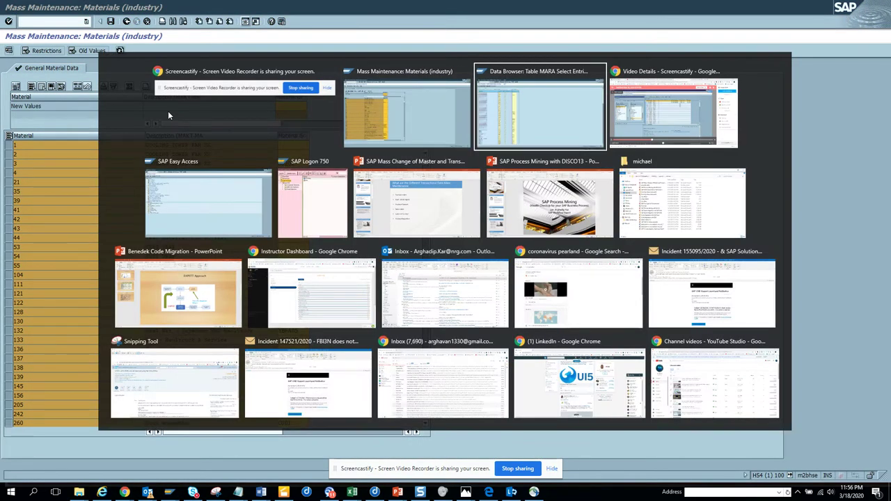
left_click(127, 22)
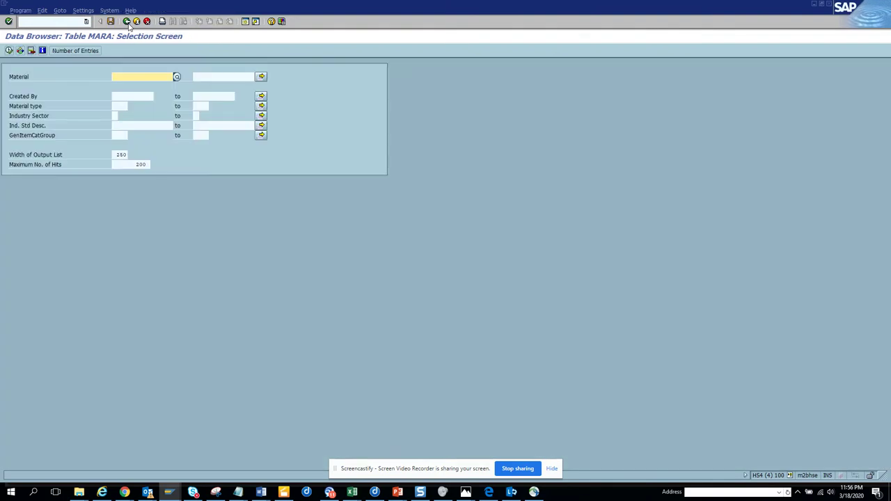
left_click(262, 78)
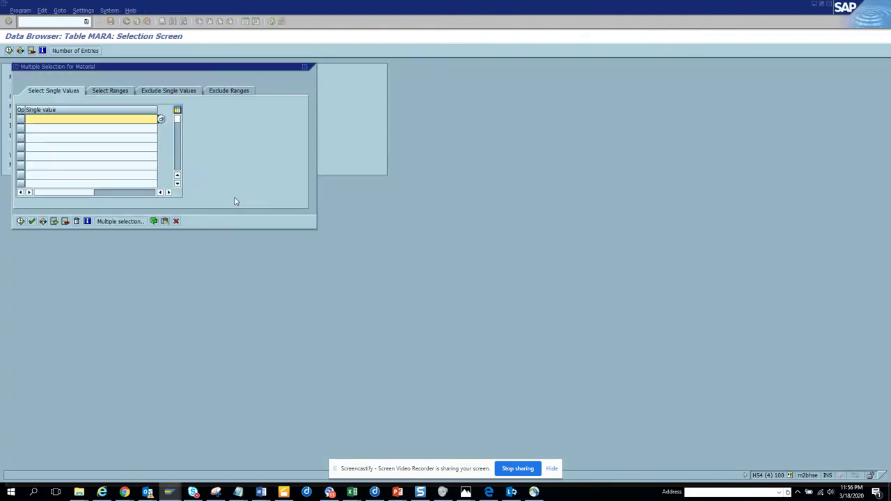
left_click(20, 221)
left_click(9, 51)
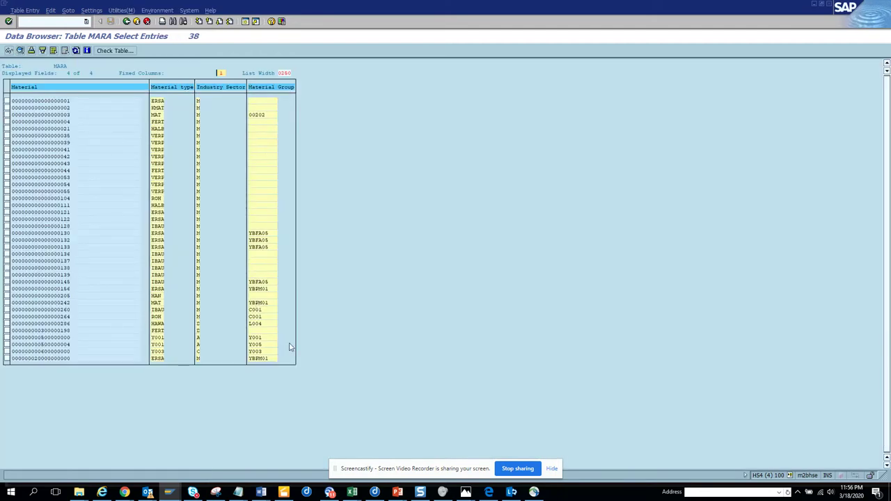
Copy the material group YBPM01 from the last MARA row and return to the Mass Maintenance session
left_click_drag(247, 359, 273, 359)
key("ctrl+c")
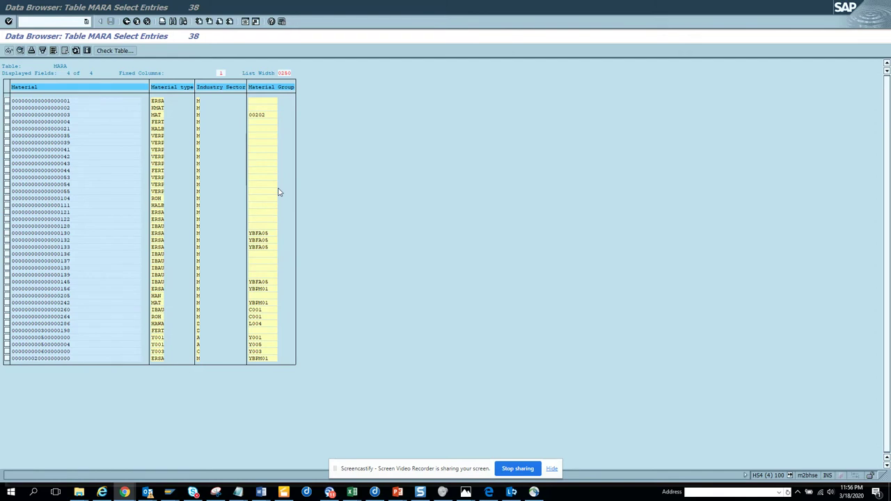
key("alt+Tab")
key("alt+Tab")
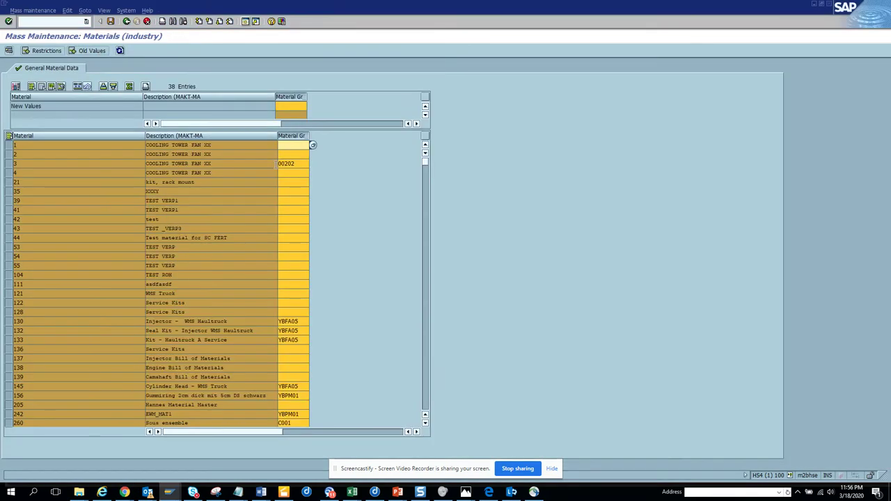
Set the new Material Group value to YBPM01, perform the mass change on all listed materials and save
left_click(290, 107)
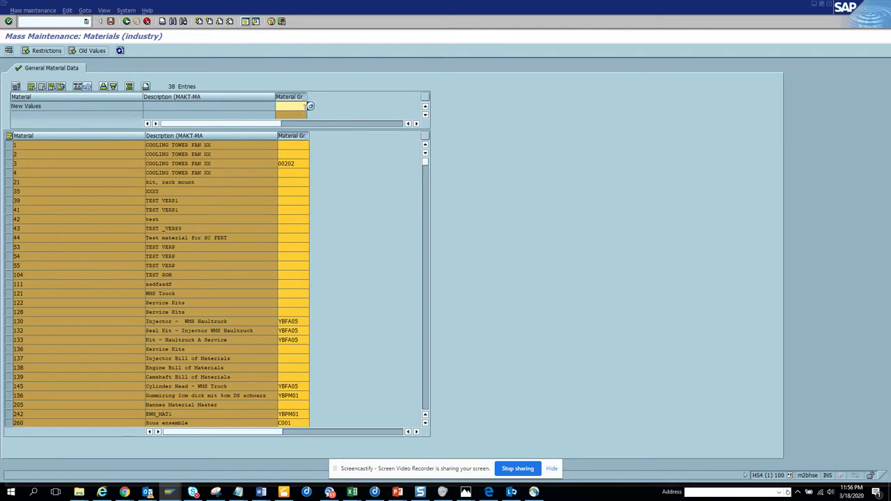
key("ctrl+v")
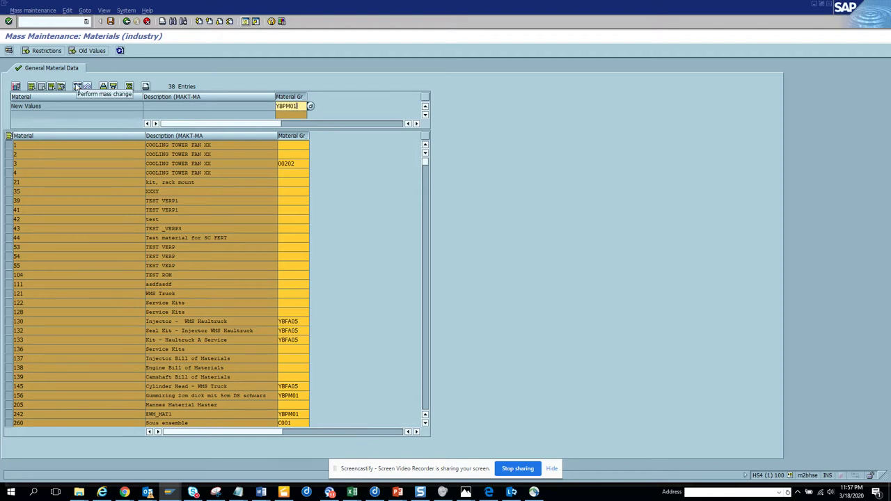
left_click(78, 87)
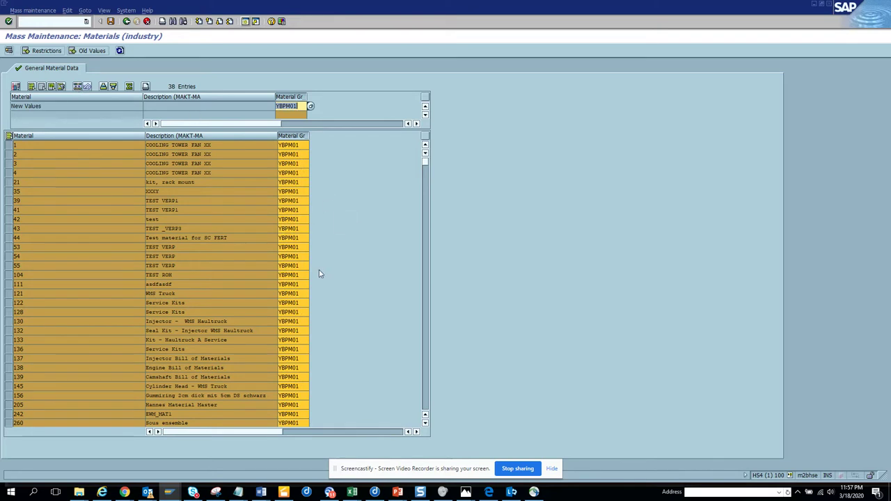
left_click(112, 23)
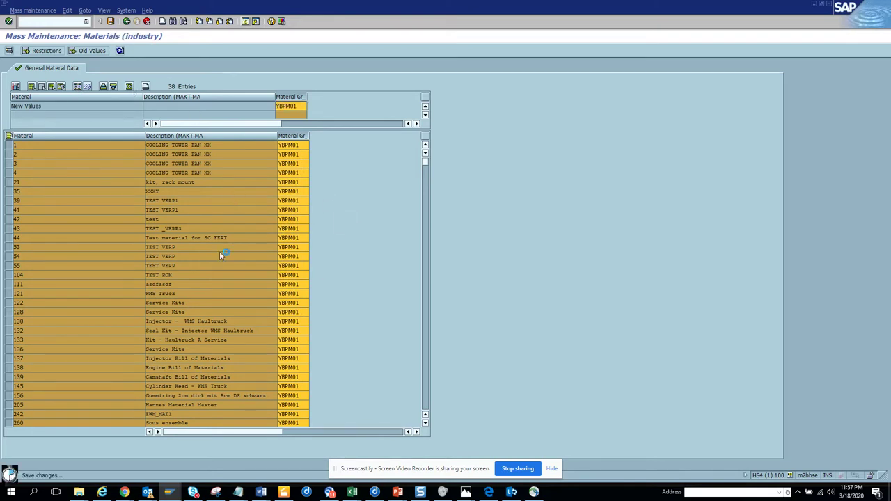
Refresh the MARA list to check the materials' groups, and review the update messages in the Mass Maintenance session
key("alt+Tab")
key("alt+Tab")
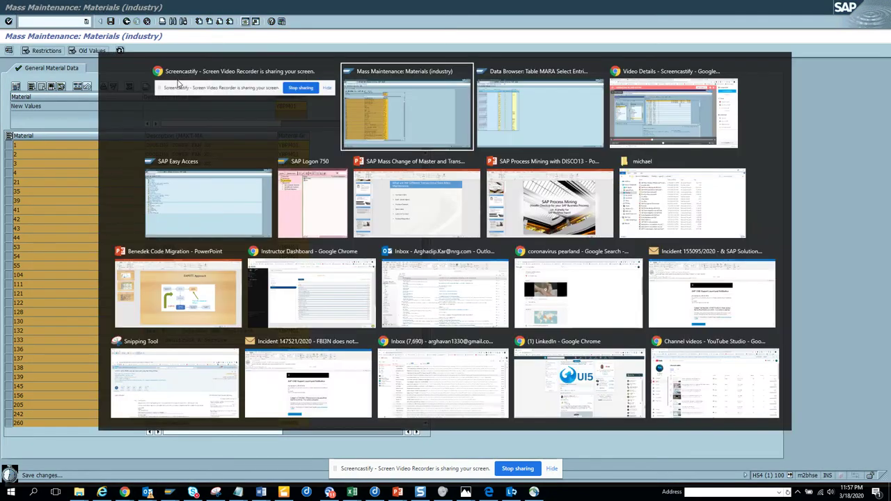
key("alt+Tab")
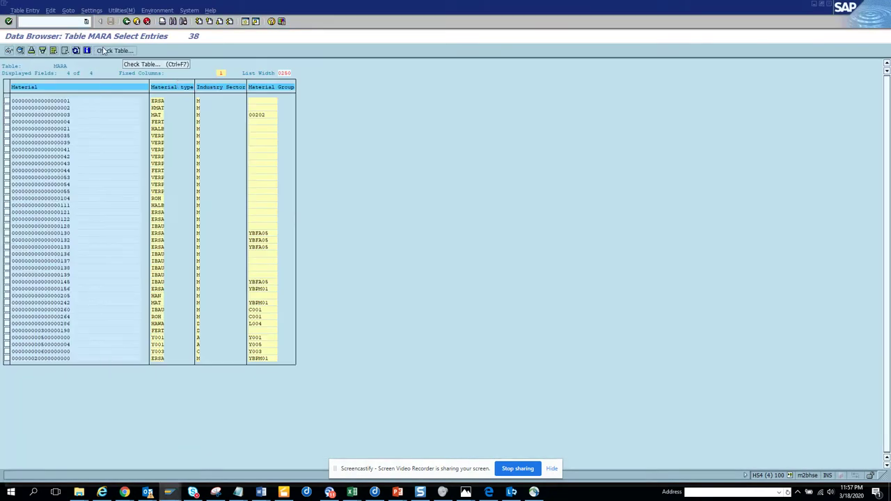
left_click(76, 52)
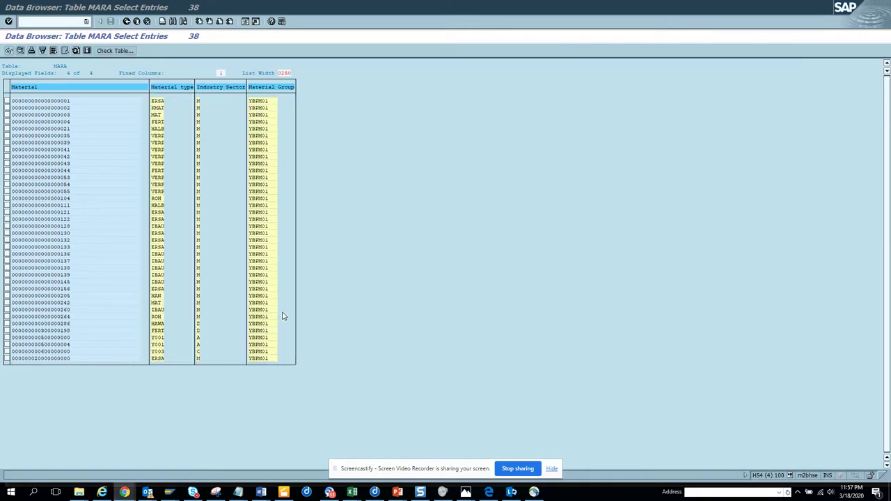
key("alt+Tab")
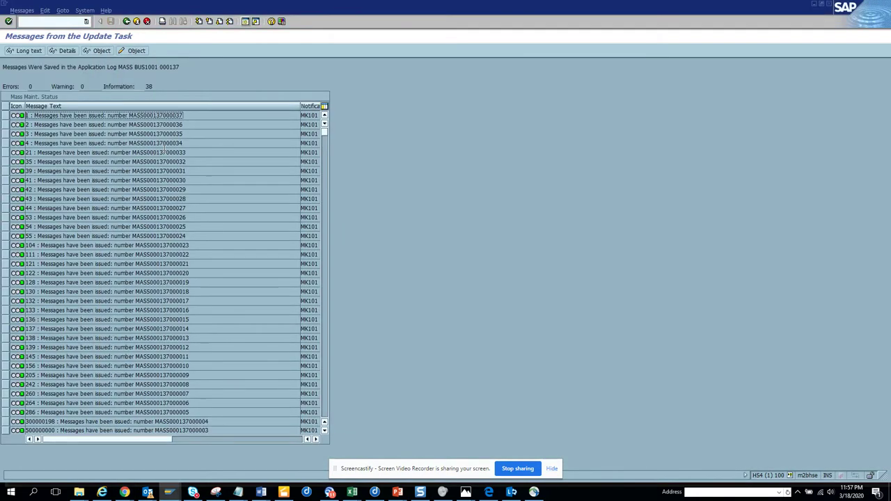
left_click(551, 469)
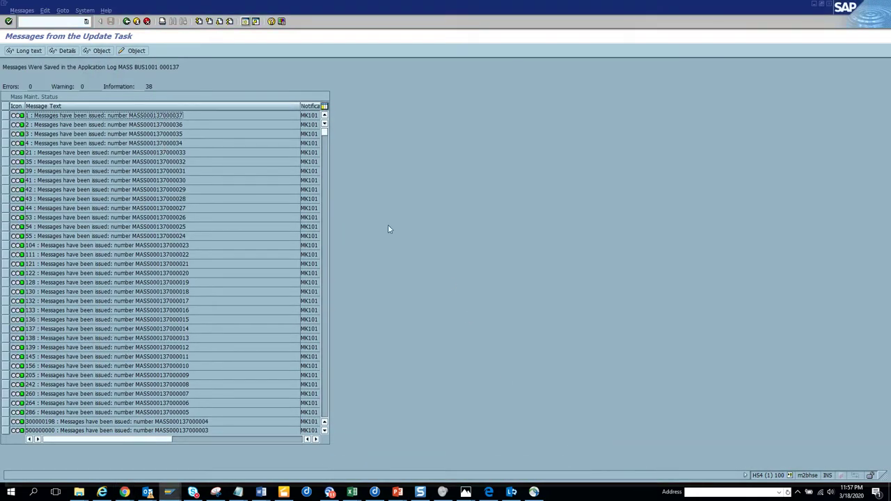
Leave the update messages, return to the field selection for industry materials and deselect the Material Group field
left_click(126, 21)
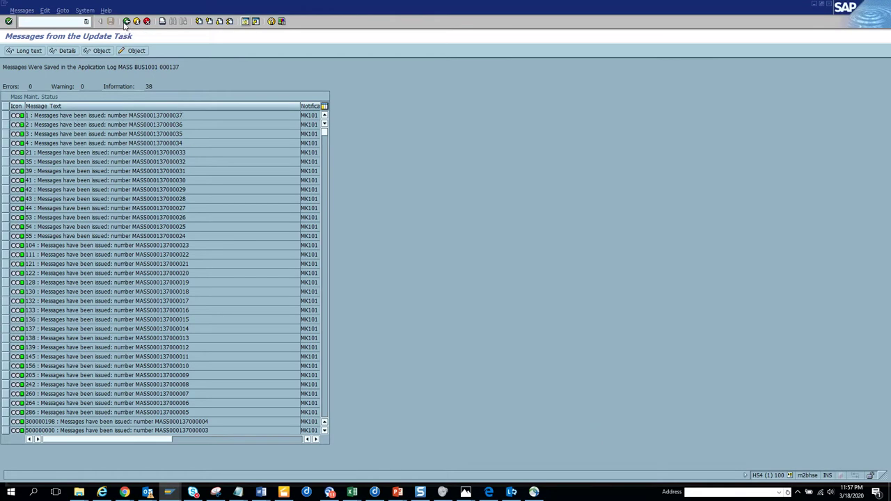
left_click(126, 21)
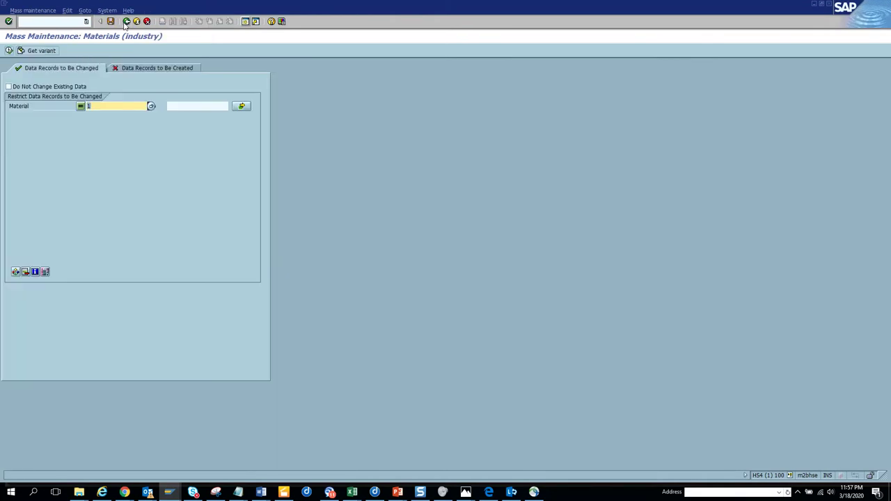
left_click(126, 22)
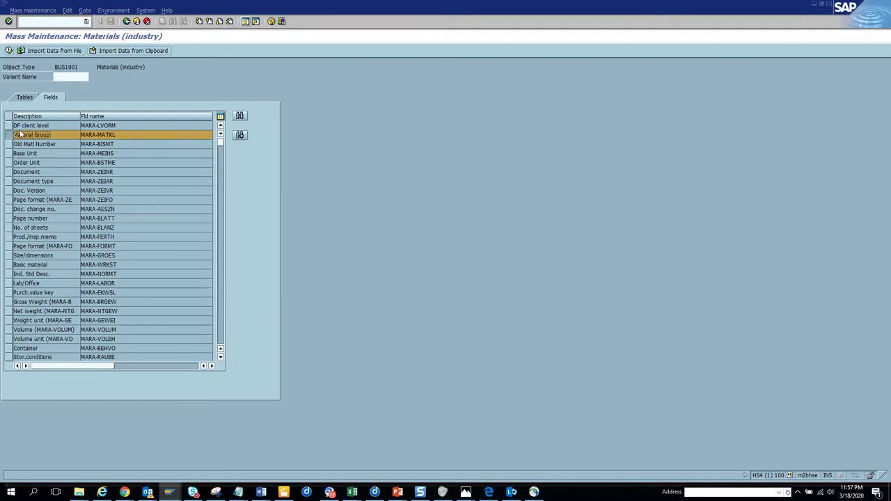
left_click(10, 135)
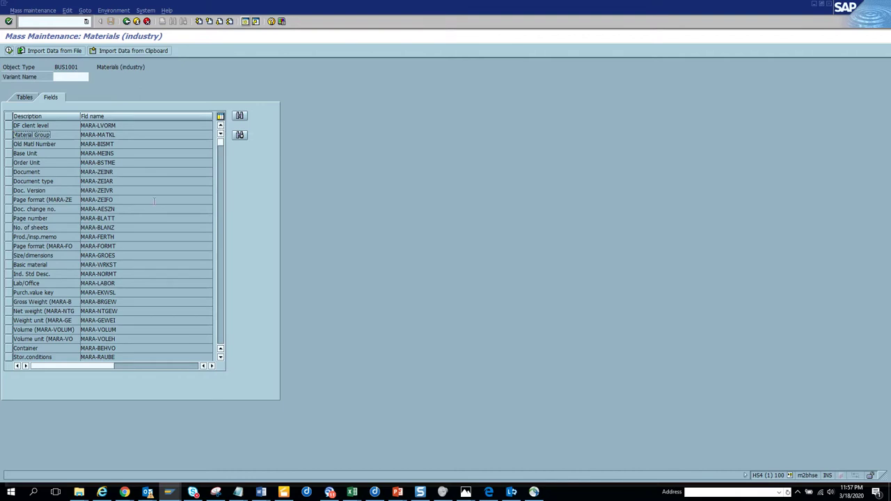
In the Data Browser session, change the user-specific settings so the MARA list shows field names as keywords
key("alt+Tab")
key("alt+Tab")
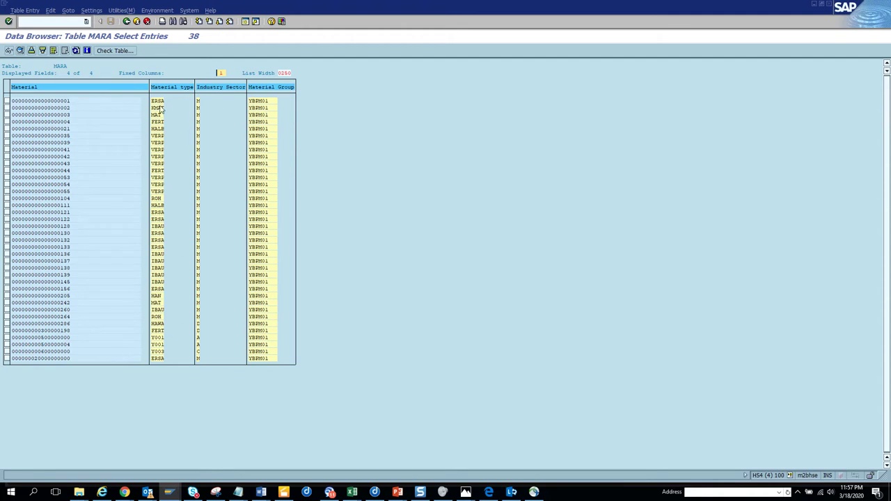
left_click(91, 11)
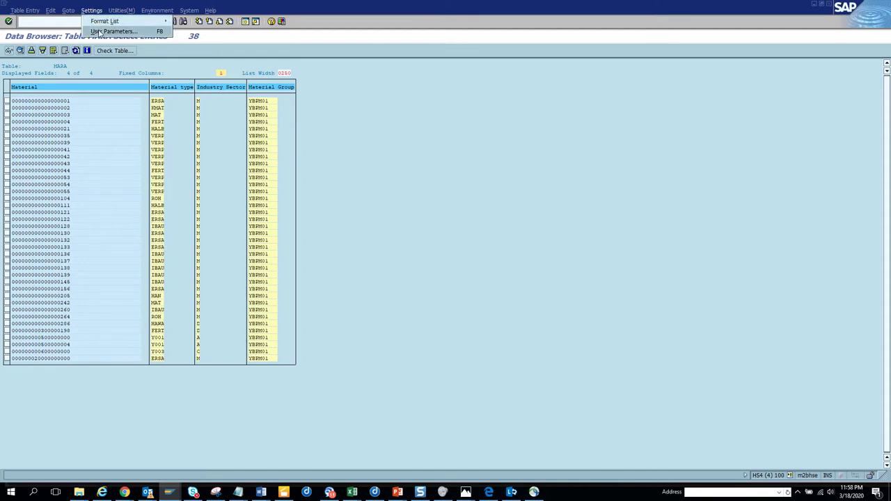
left_click(101, 33)
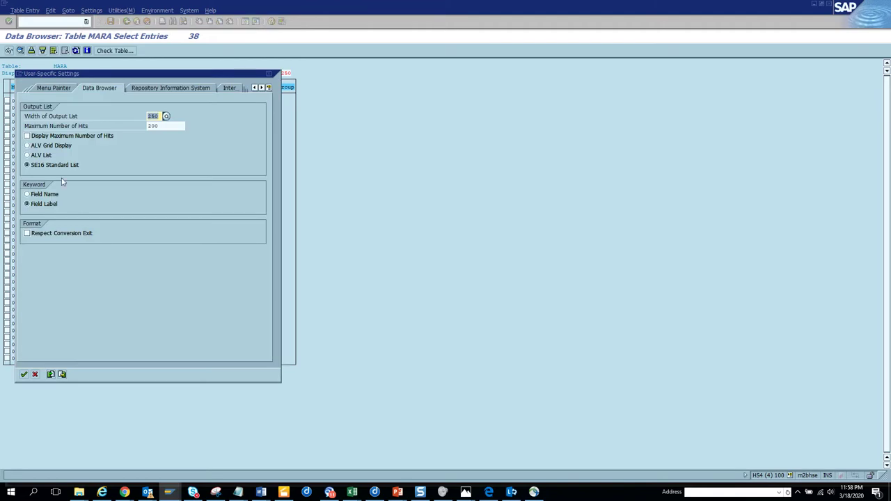
left_click(42, 195)
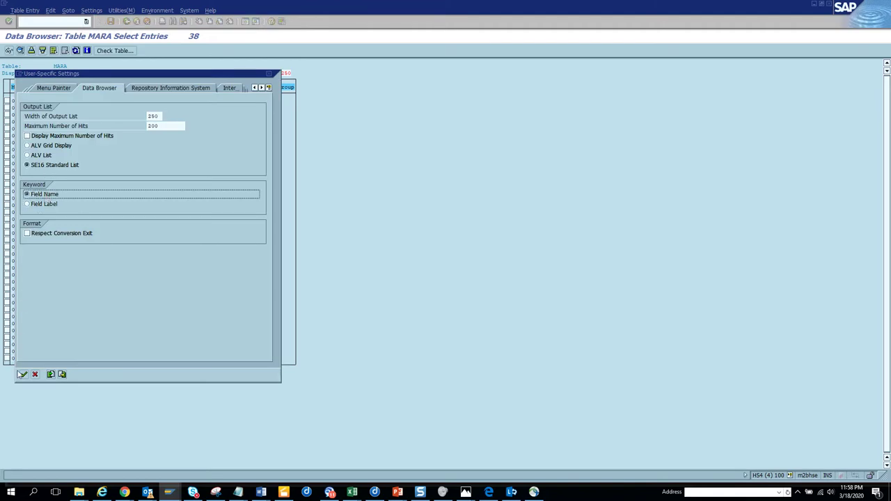
left_click(23, 375)
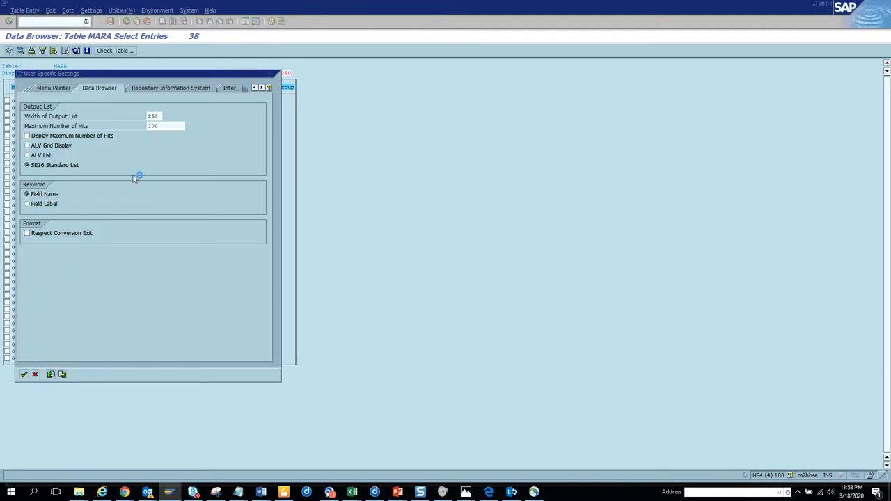
Back in the Mass Maintenance session, search the field list for "mtakl"
key("alt+Tab")
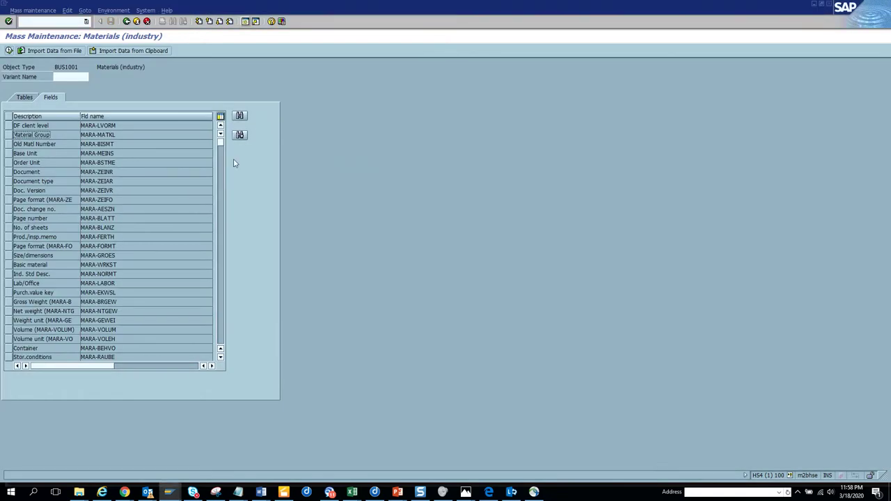
left_click(239, 116)
type("mtakl")
key("Return")
In the Data Browser session, add the MEINS (Base Unit of Measure) column to the MARA list
key("alt+Tab")
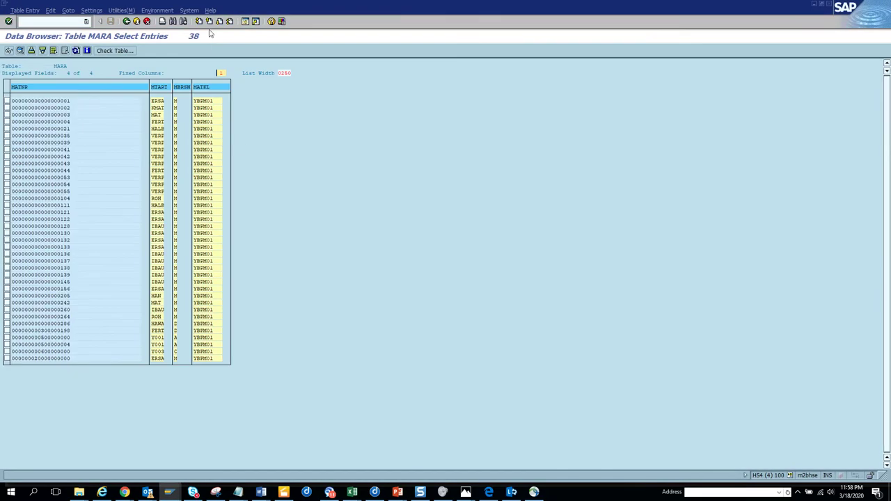
left_click(91, 10)
mouse_move(161, 23)
left_click(208, 30)
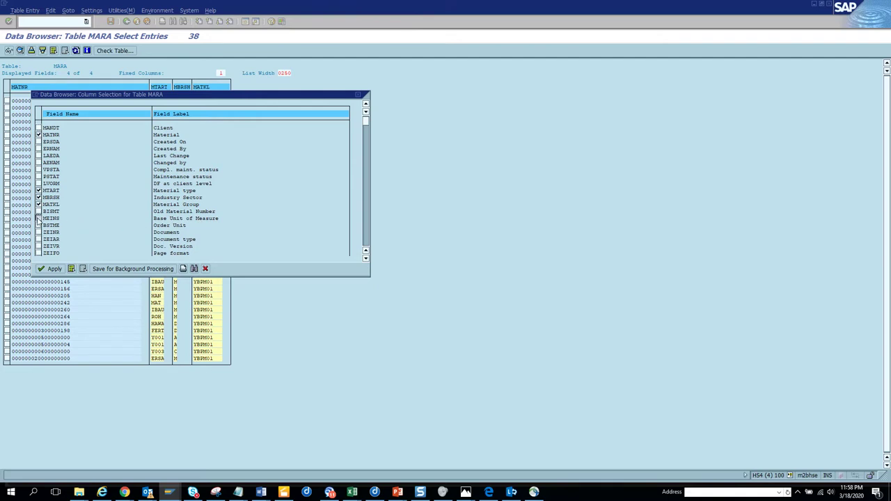
left_click(50, 269)
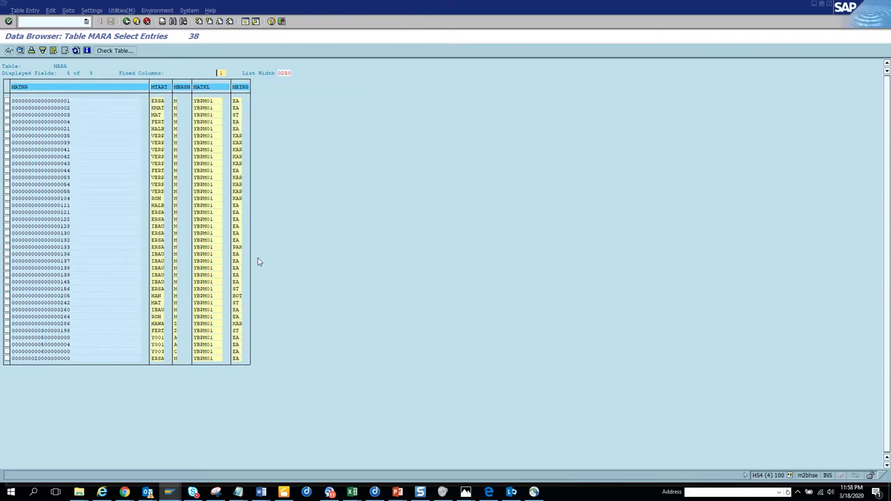
Return to the Mass Maintenance session, select the Base Unit field (MARA-MEINS) for mass change and proceed to the record restriction
key("alt+Tab")
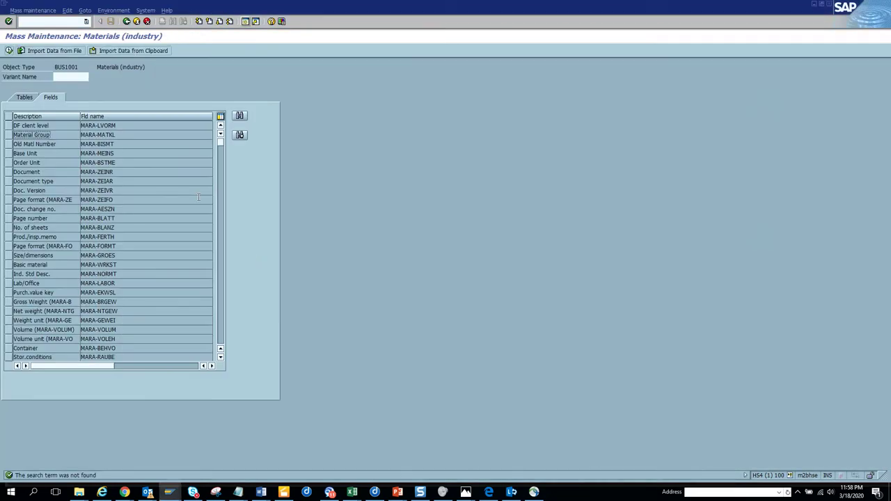
left_click(9, 153)
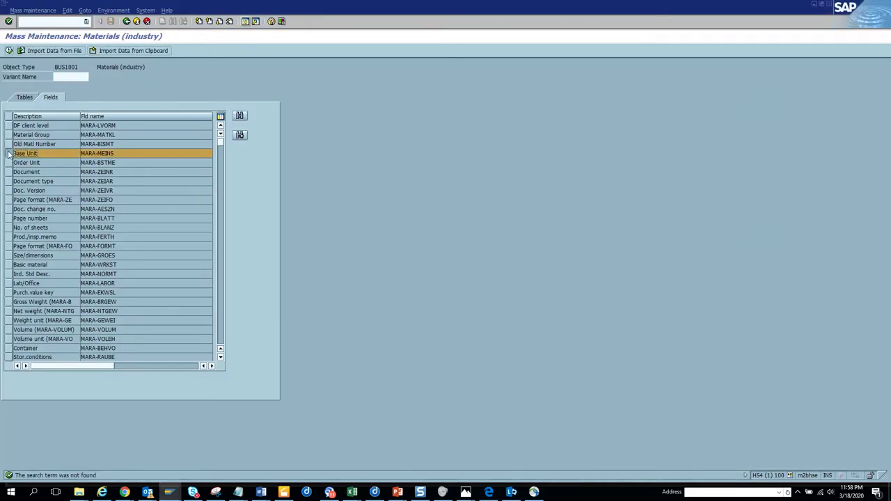
left_click(9, 51)
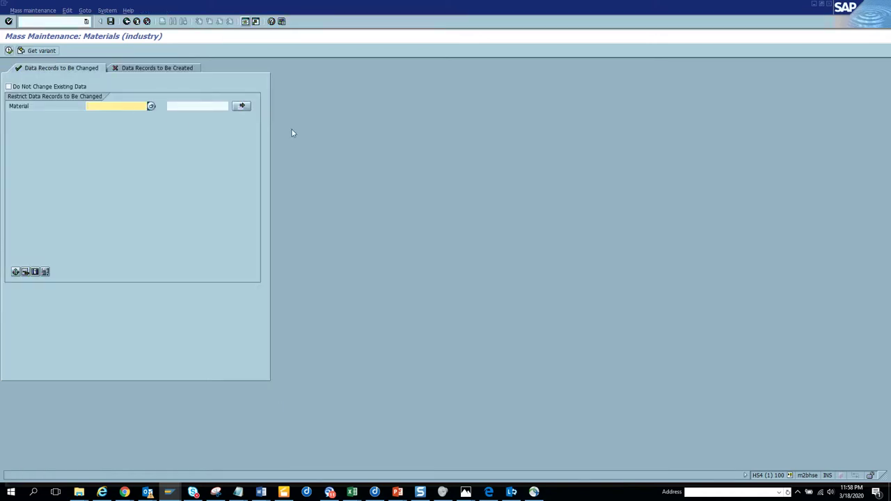
Copy all the material numbers from the MARA list and return to the Mass Maintenance session
key("alt+Tab")
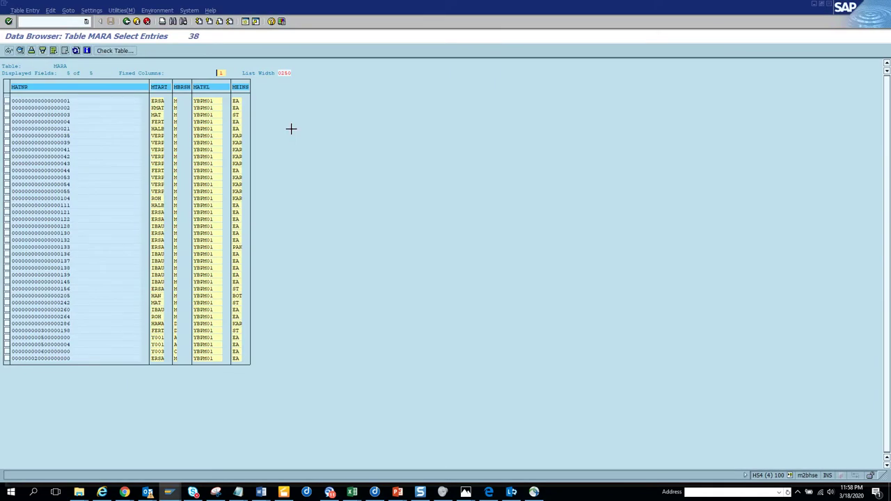
left_click_drag(14, 101, 93, 358)
key("ctrl+c")
key("alt+Tab")
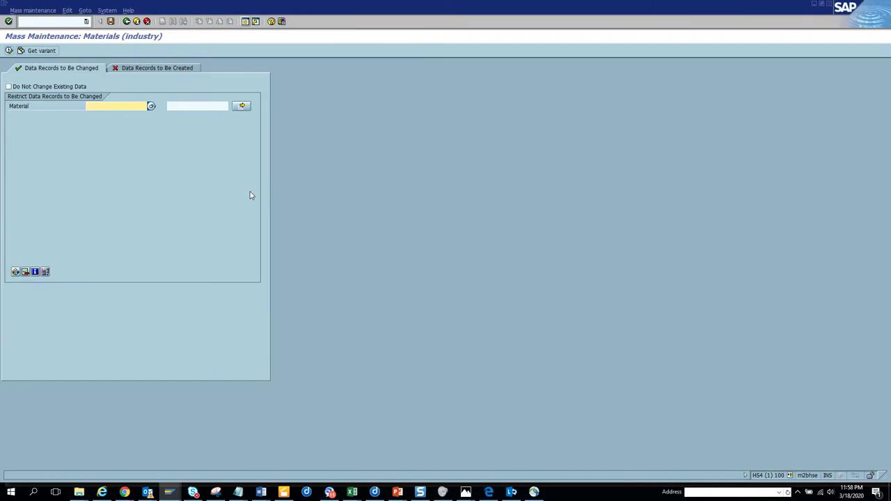
Paste the copied numbers as single values into the Material restriction and list those materials for change
left_click(247, 109)
left_click(165, 221)
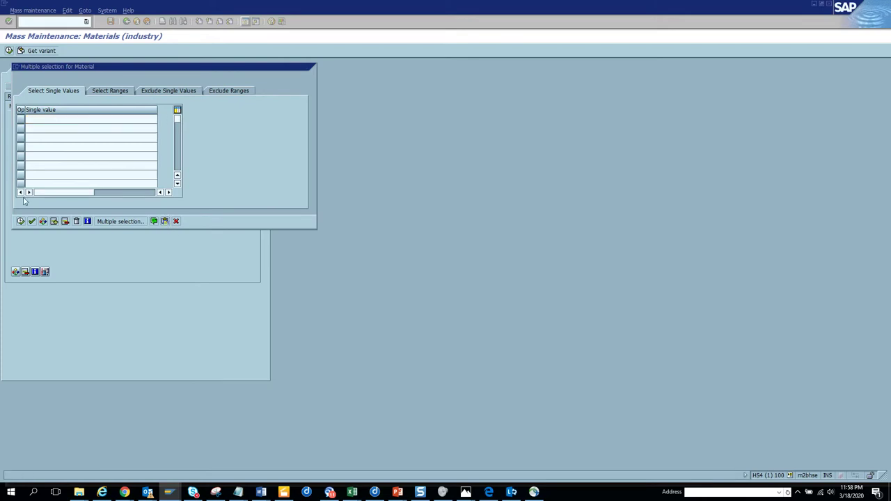
left_click(31, 222)
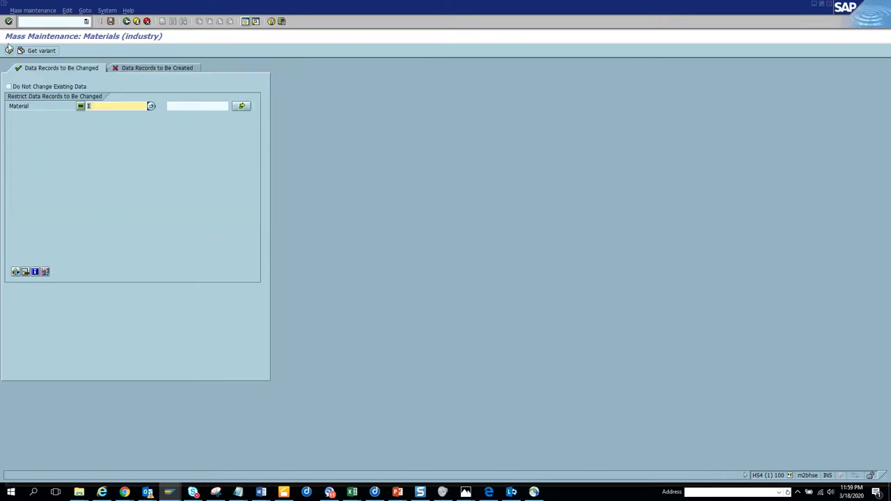
left_click(8, 50)
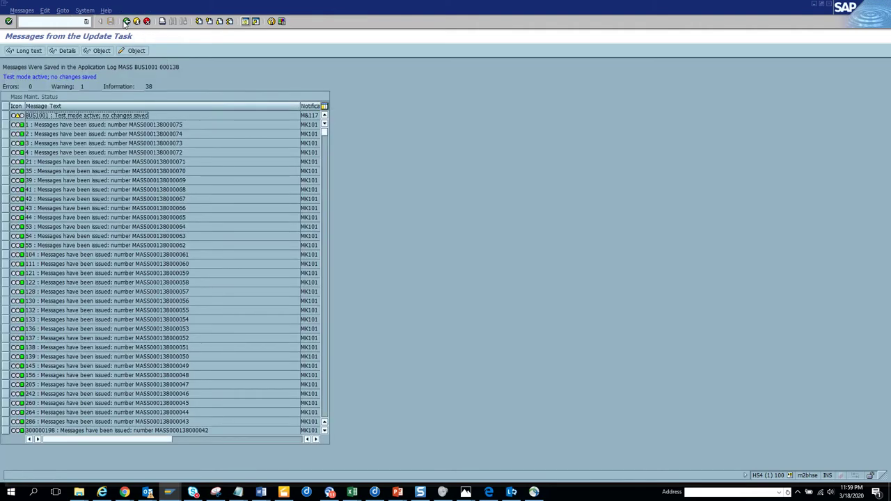
left_click(135, 21)
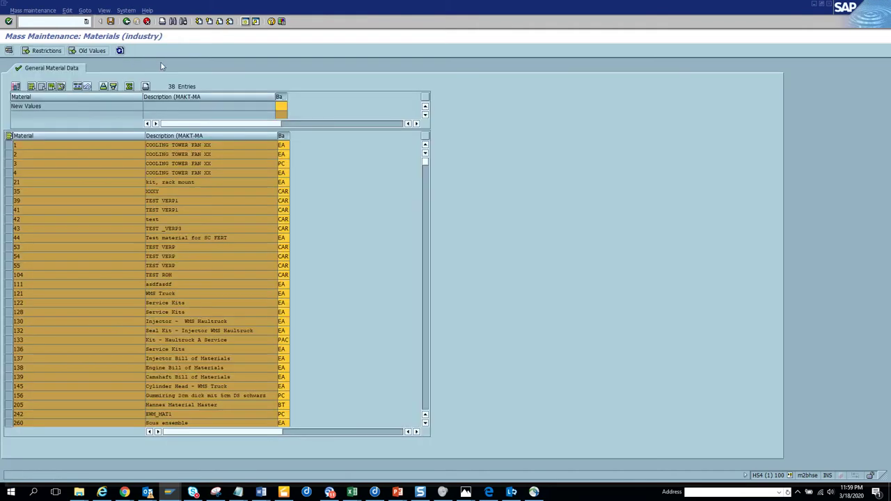
Choose EA (each) as the new Base Unit value, perform the mass change on all listed materials and save
left_click(282, 105)
left_click(291, 106)
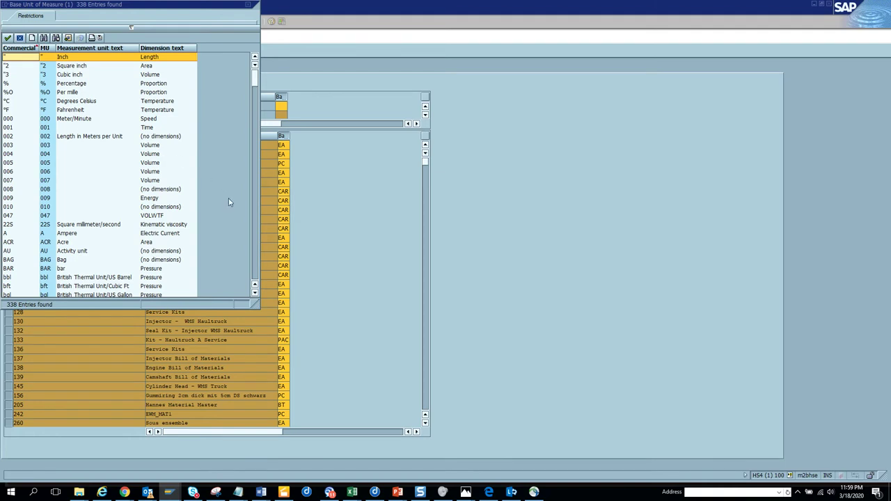
left_click(253, 231)
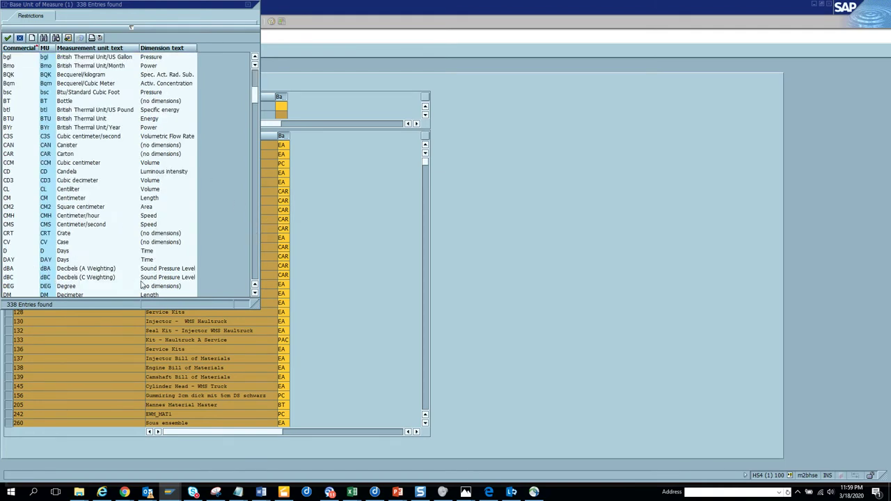
left_click(255, 293)
left_click(255, 293)
left_click(255, 294)
left_click(255, 293)
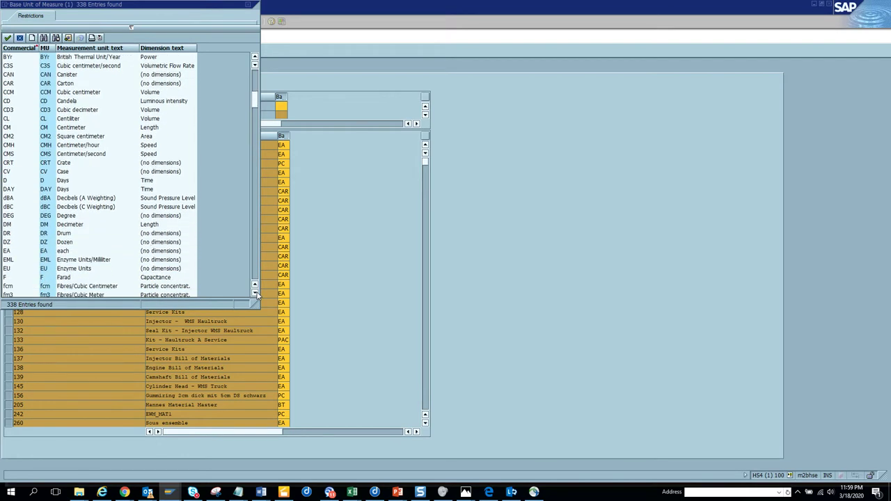
left_click(11, 253)
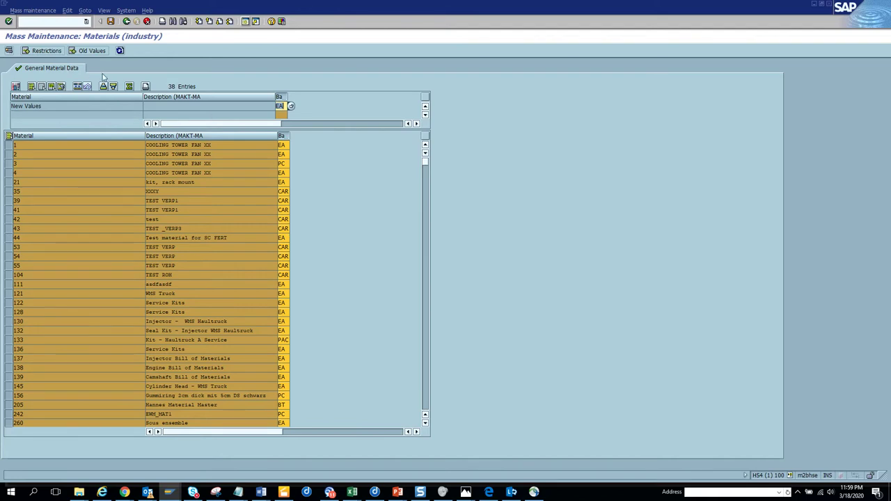
left_click(82, 87)
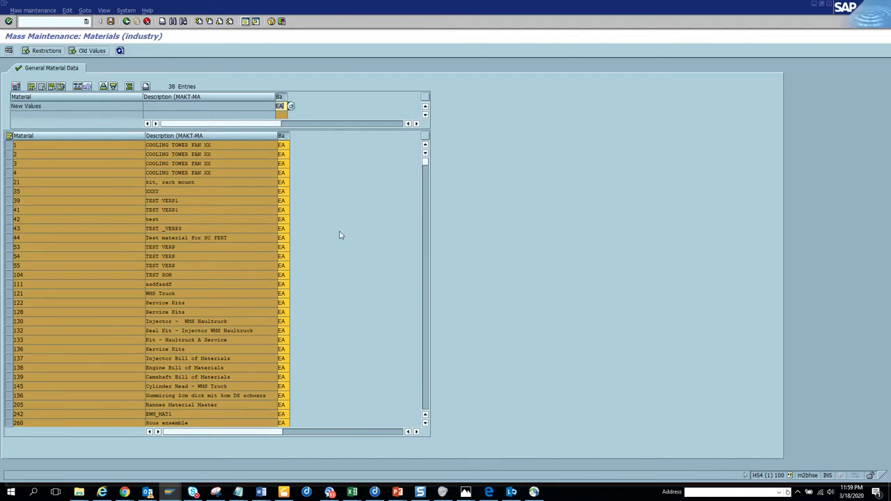
left_click(110, 20)
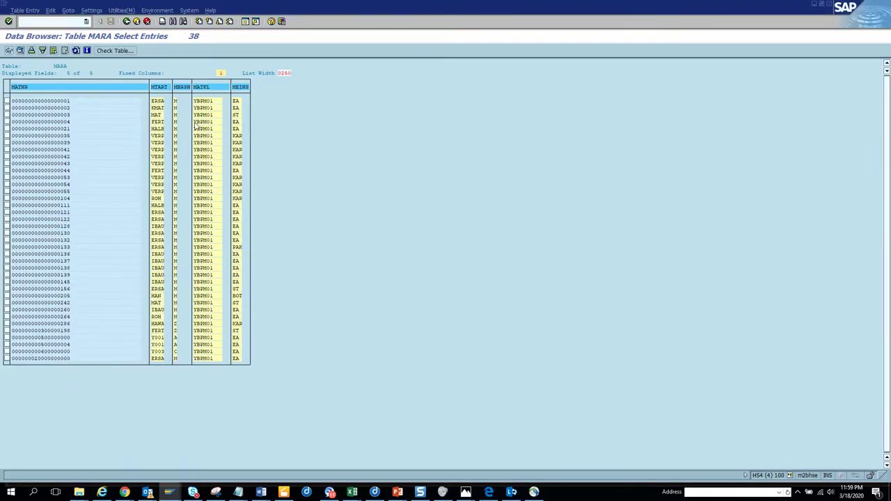
Refresh the MARA list to compare the MEINS values with the update messages of the mass change
left_click(76, 51)
left_click(75, 51)
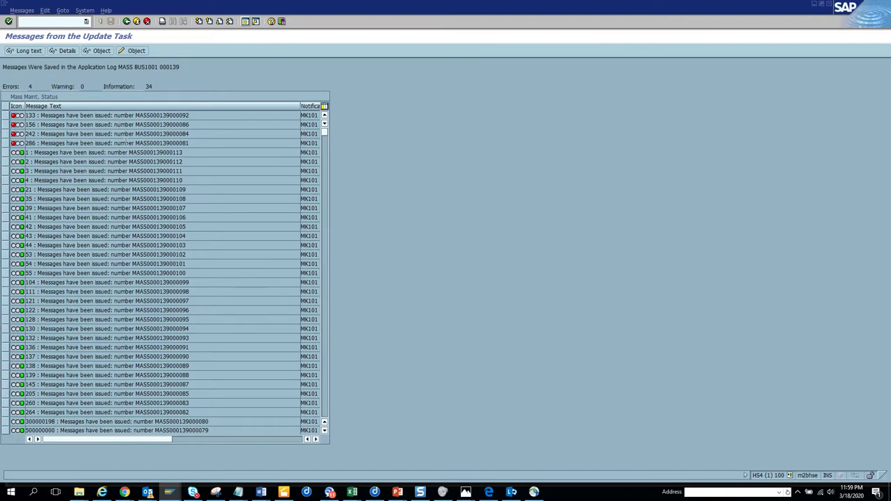
key("F3")
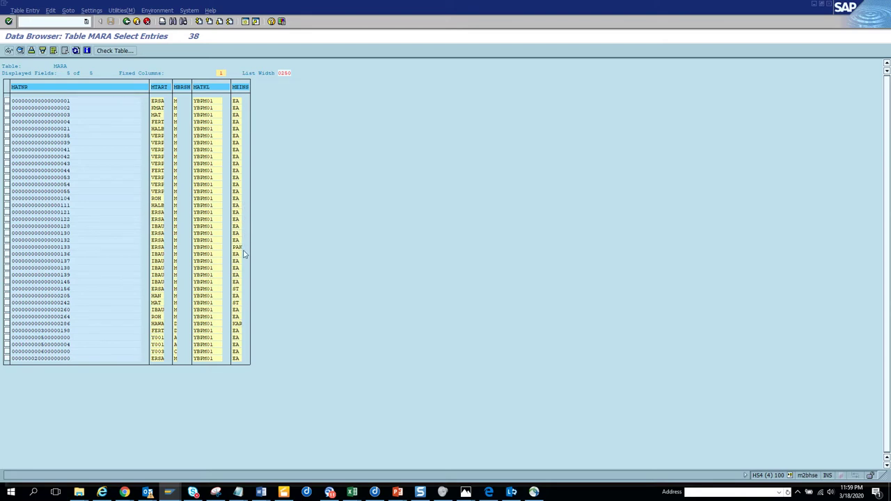
In the Mass Maintenance session, go back from the update messages to the field selection and deselect the Base Unit field
key("alt+Tab")
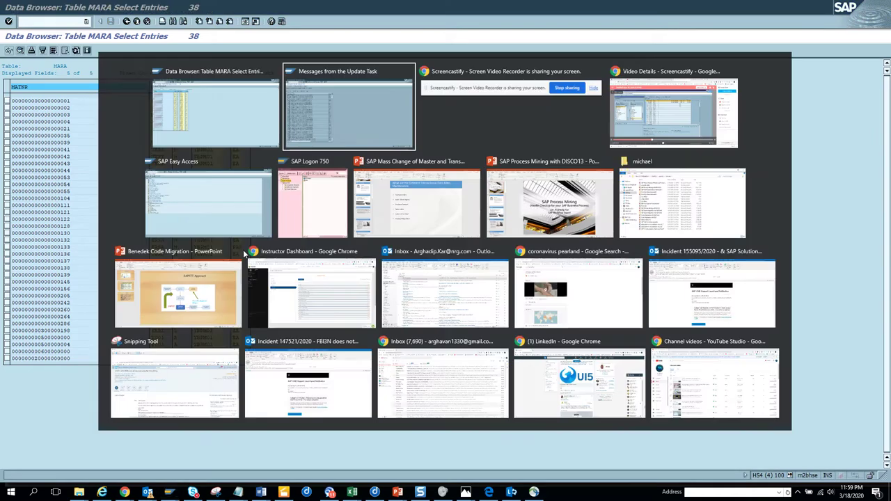
left_click(126, 21)
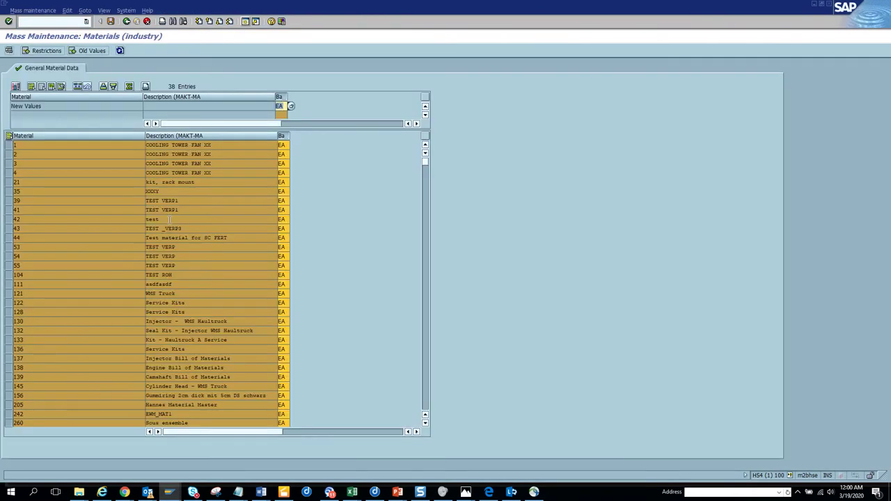
left_click(126, 21)
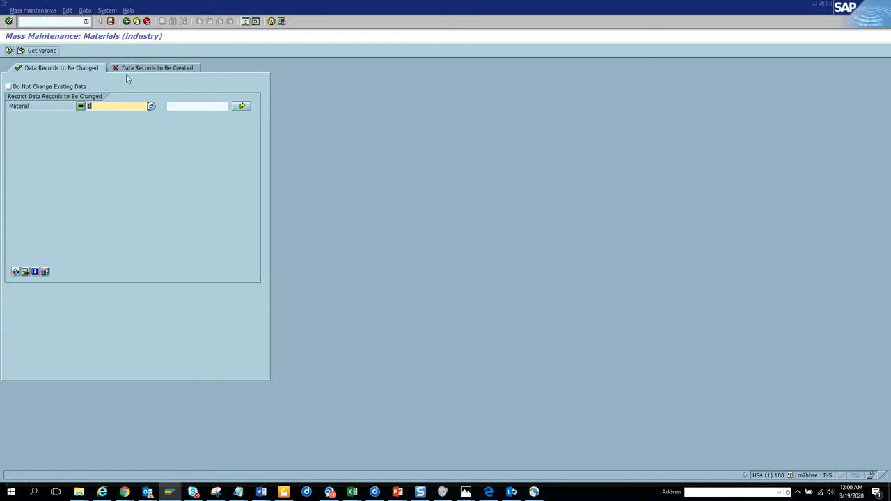
left_click(126, 21)
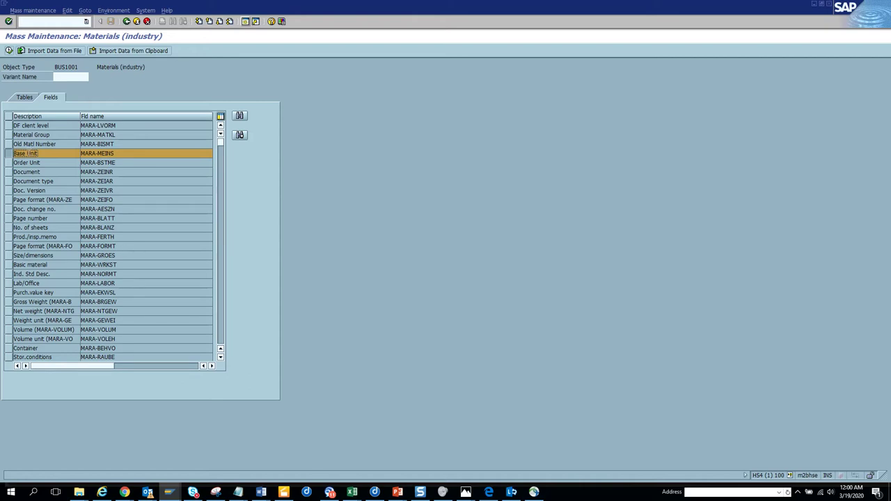
left_click(12, 157)
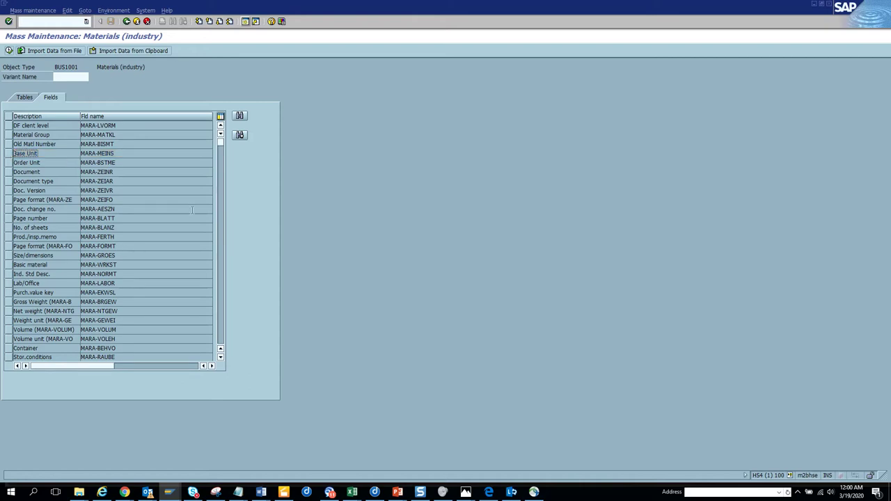
Look through the field list down to the plant-level MARC fields available for mass change
left_click(220, 294)
left_click(219, 295)
left_click(219, 295)
left_click(219, 294)
left_click(219, 295)
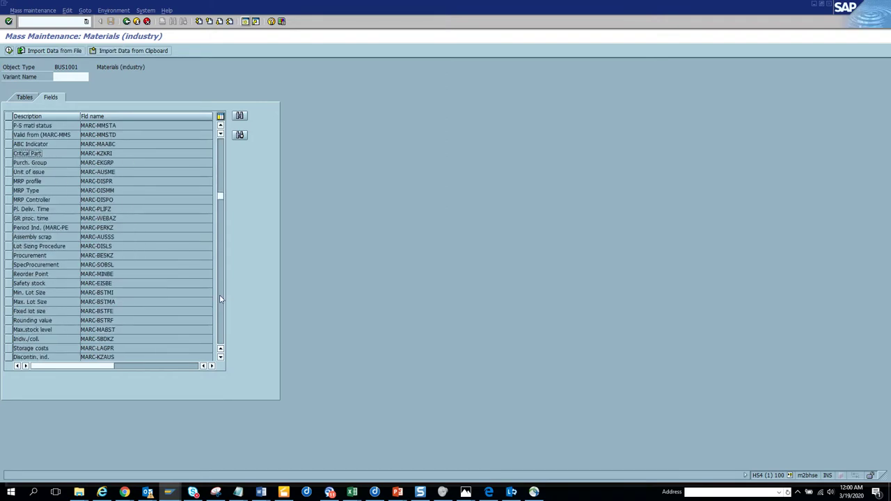
left_click(219, 295)
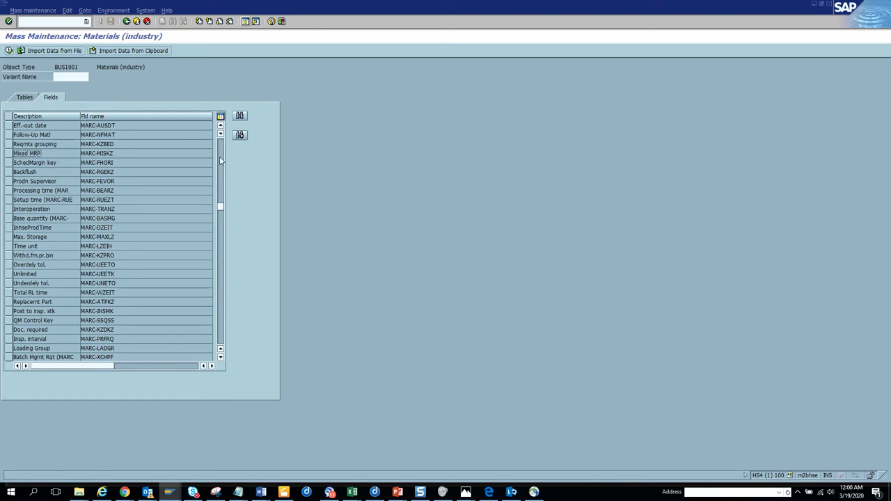
Switch to the Data Browser session, leave the MARA list and open the selection screen for table MARC
key("alt+Tab")
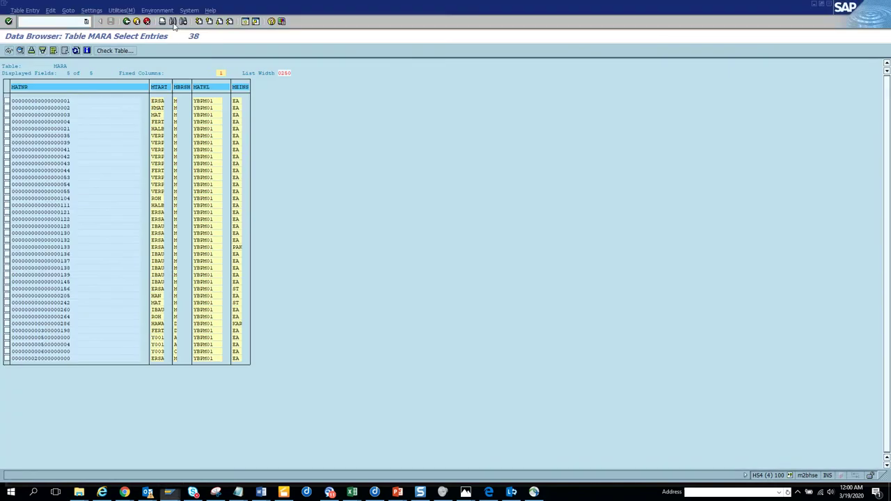
left_click(126, 21)
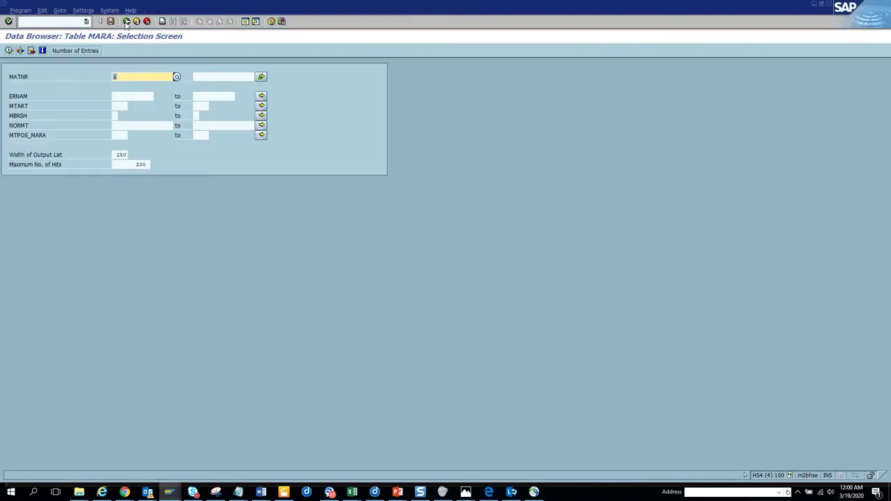
left_click(126, 22)
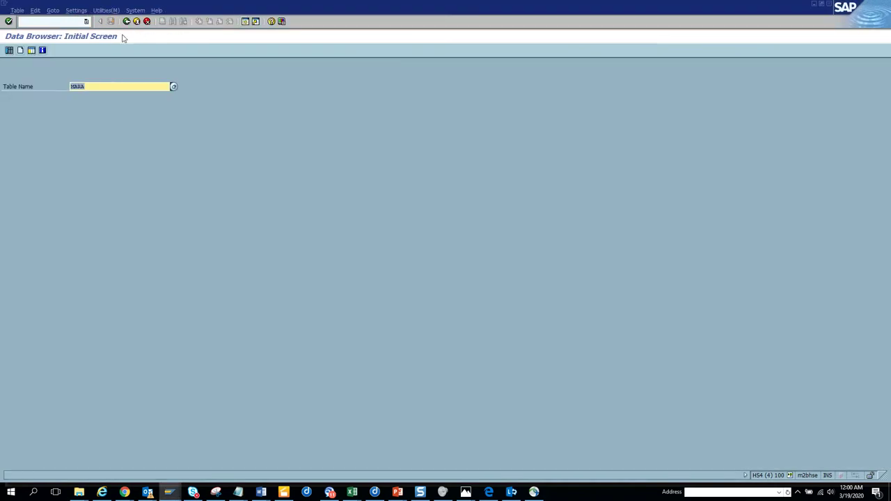
key("BackSpace")
type("C")
key("Return")
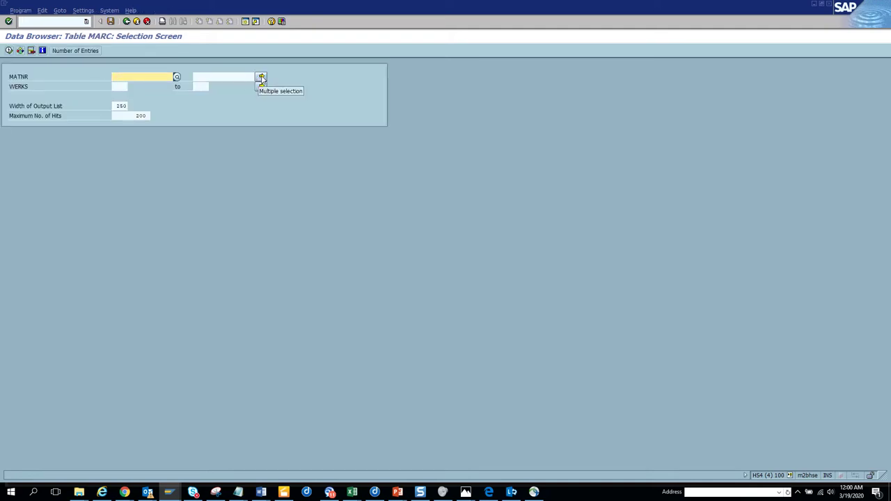
Paste the copied material numbers as single values for MATNR and list the matching MARC entries
left_click(263, 78)
left_click(166, 221)
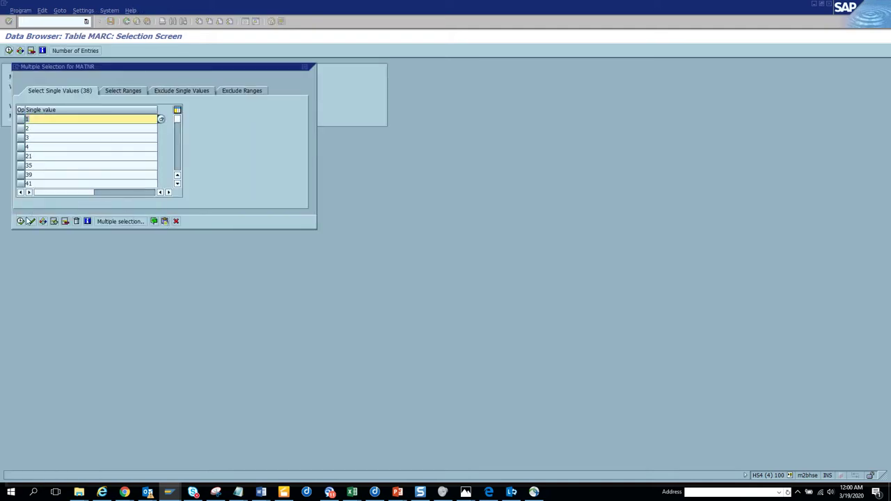
left_click(20, 222)
left_click(8, 50)
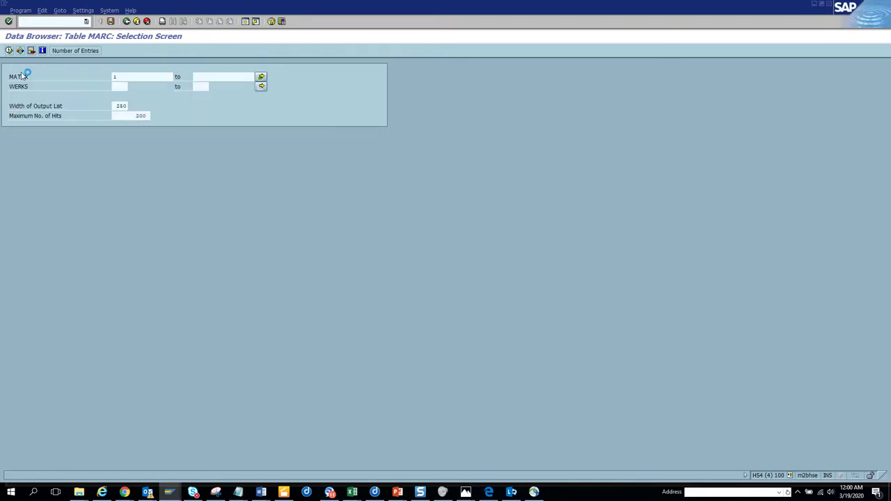
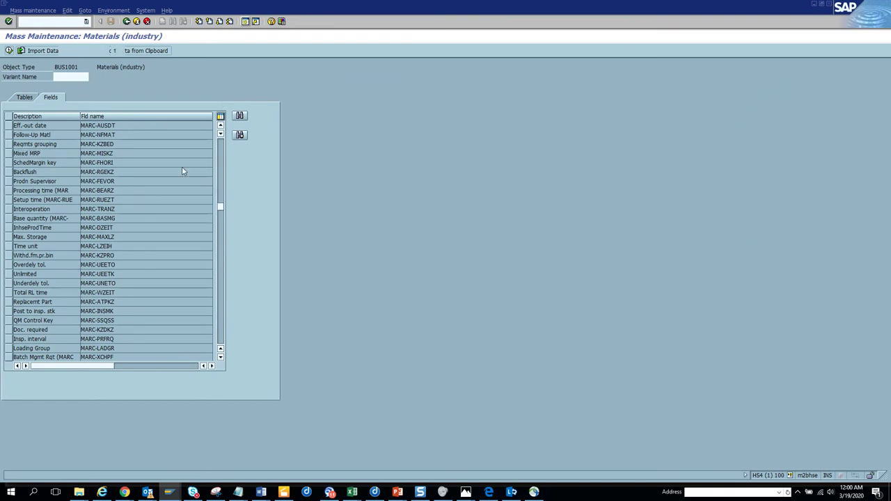
Search the Mass Maintenance field list for "pstat", repeating the search from the start of the list
key("ctrl+f")
type("pstat")
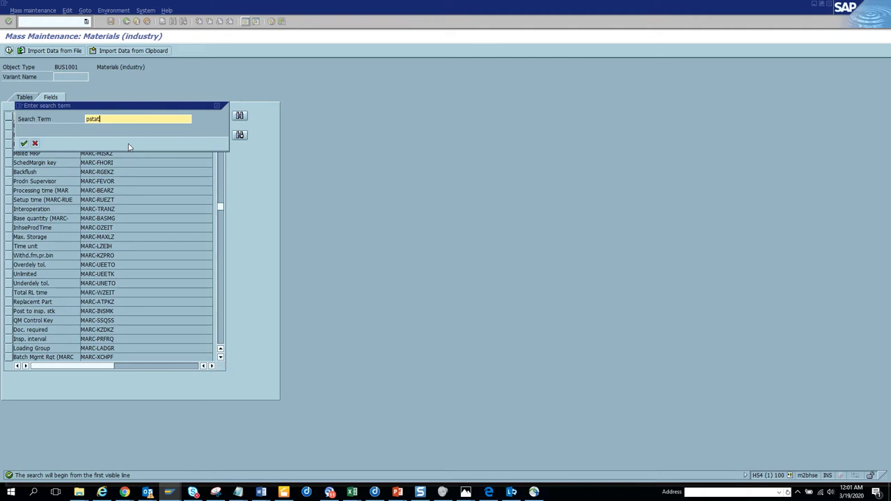
key("Return")
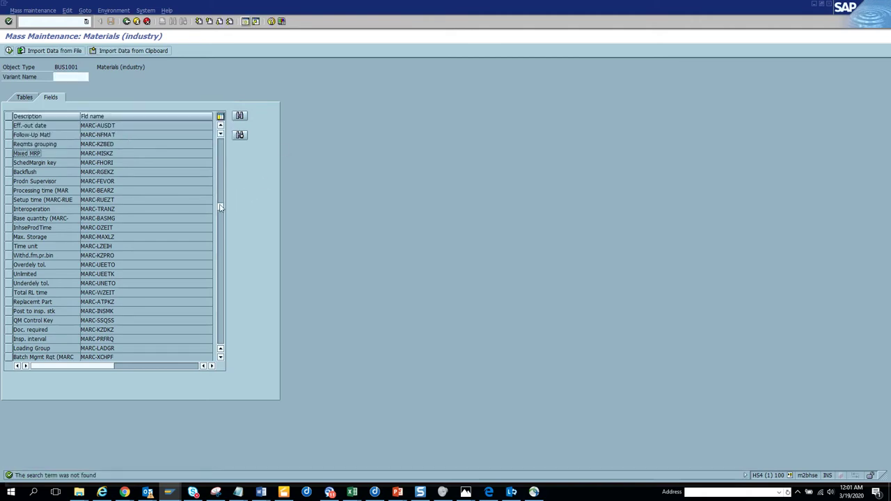
left_click_drag(220, 207, 220, 136)
left_click(239, 115)
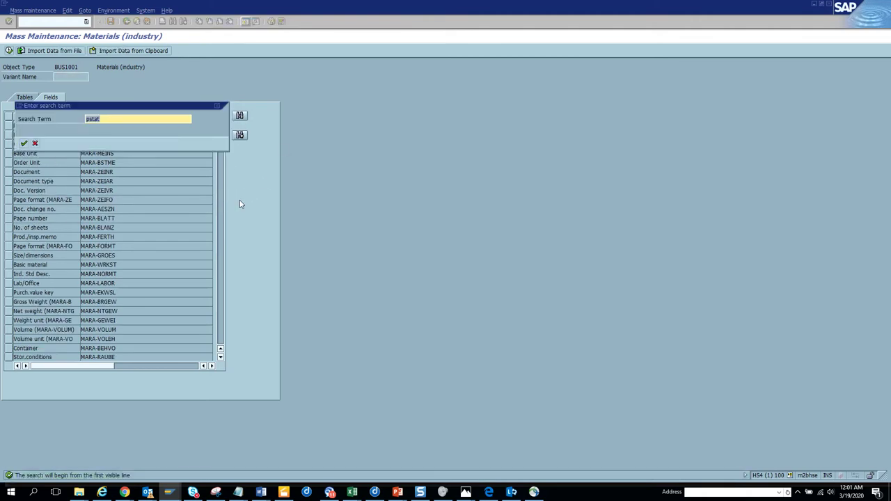
key("Return")
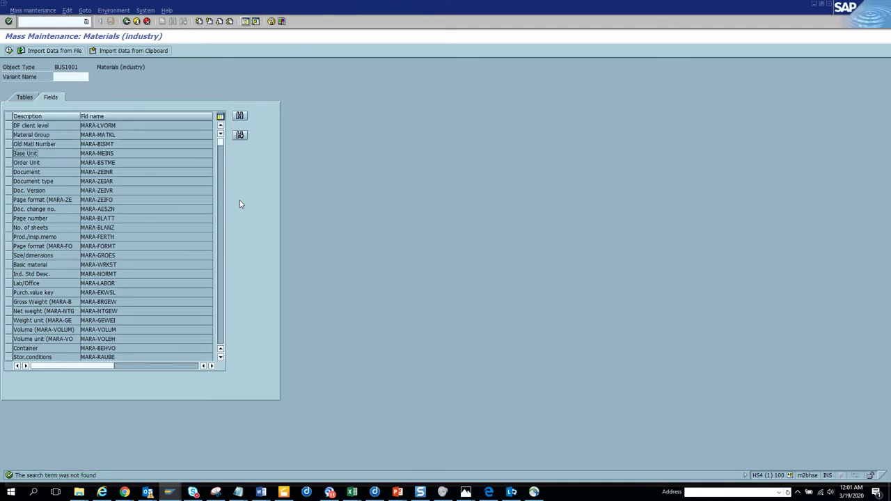
Open the MARC entry for material 132 in plant 5000, view the possible DISMM values and return to the list
key("alt+Tab")
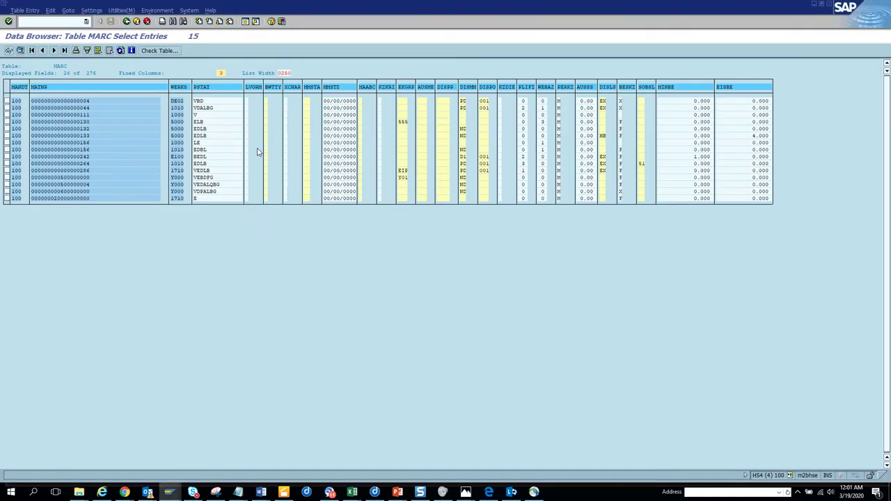
double_click(561, 128)
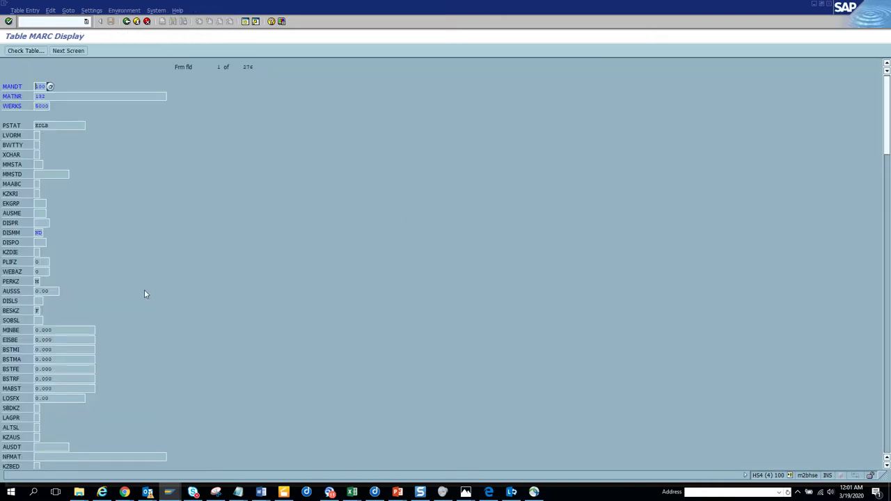
left_click(38, 232)
left_click(46, 234)
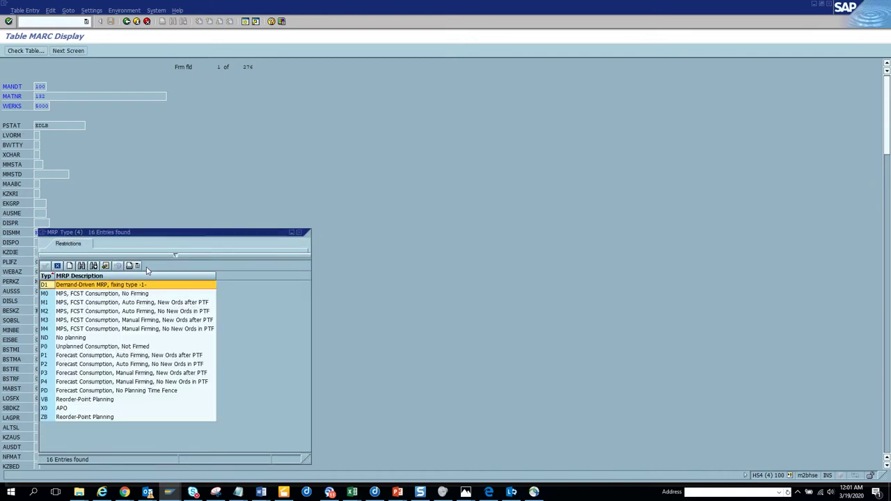
left_click(58, 266)
key("F3")
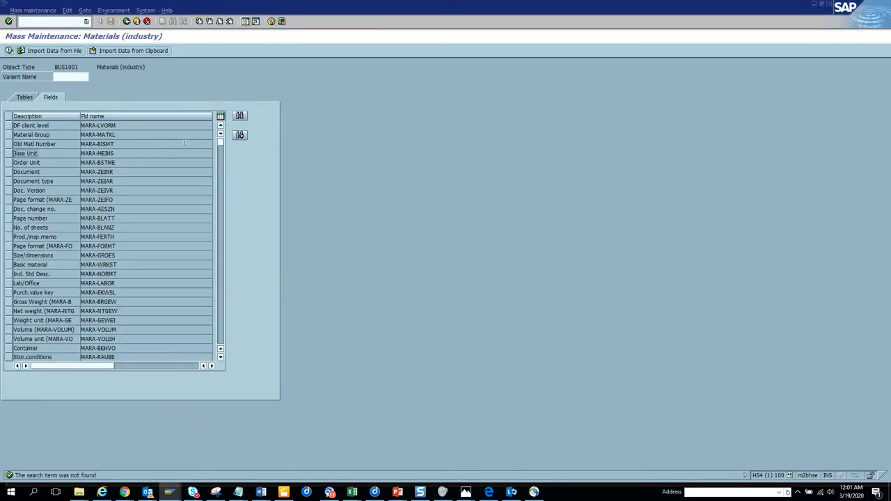
Search the Mass Maintenance field list for "dismm" and select the MRP Type field (MARC-DISMM)
left_click(239, 115)
type("dismm")
key("Return")
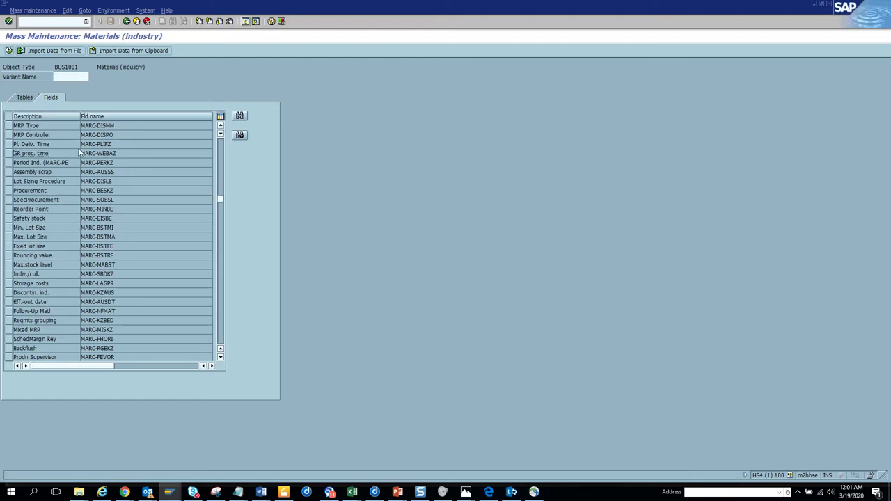
left_click(8, 126)
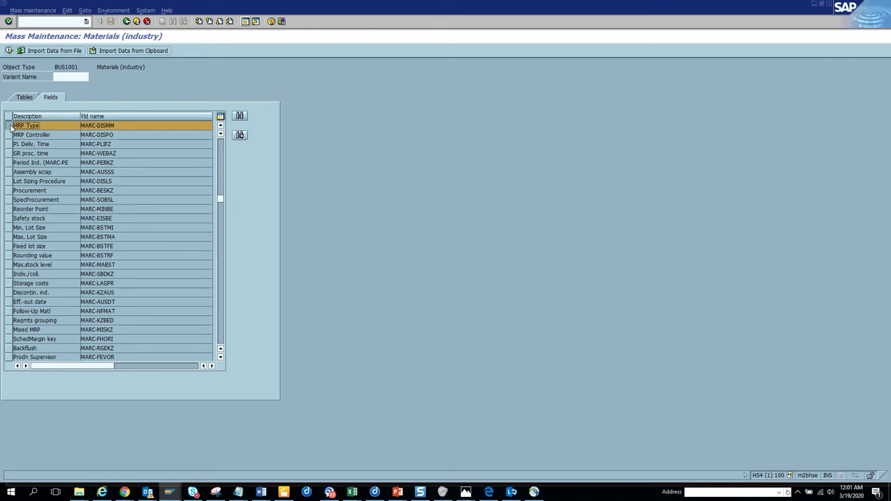
Restrict the records to the copied material numbers, pasted as single values, and list their plant data for change
left_click(9, 50)
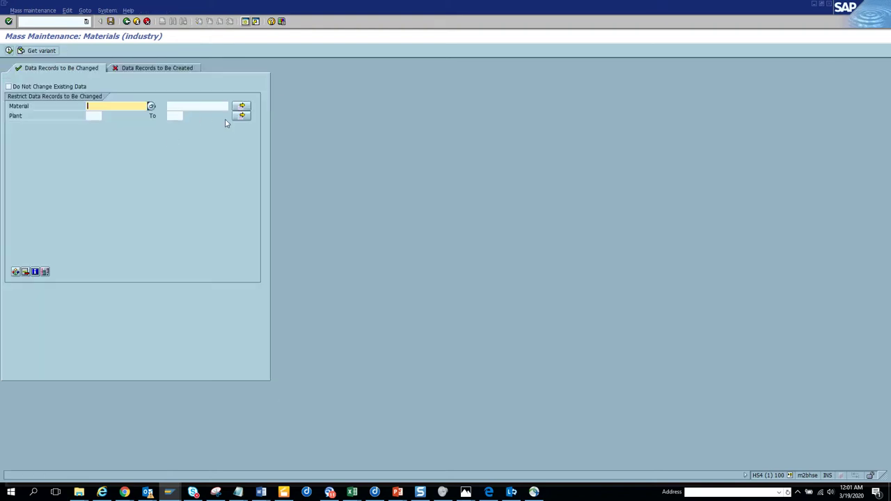
left_click(244, 107)
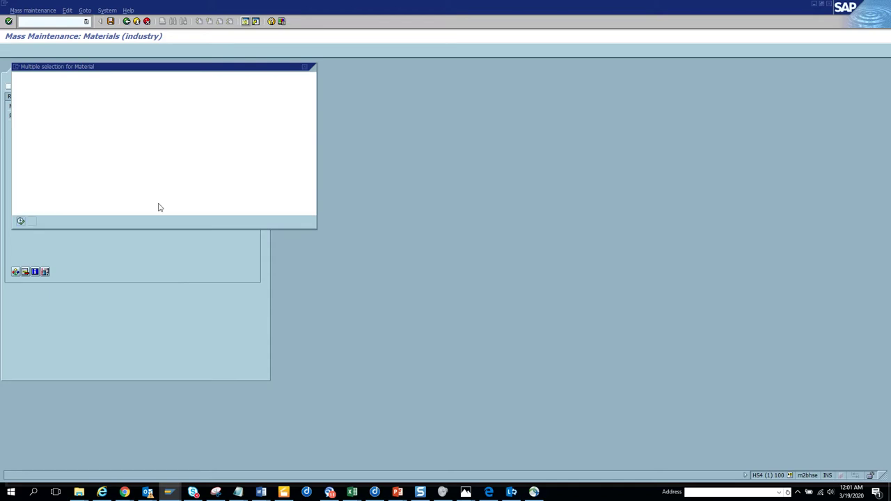
key("shift+F12")
left_click(20, 221)
left_click(9, 52)
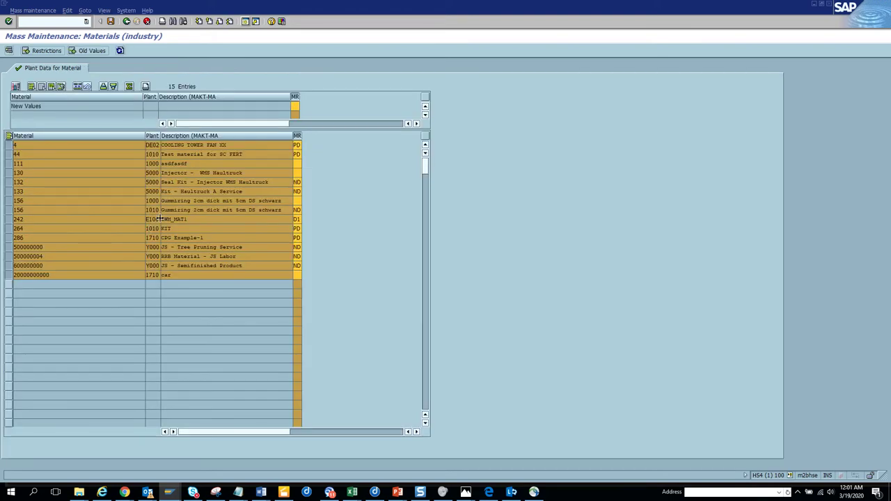
Choose ND (No planning) as the new MRP Type value and apply it to all listed plant records
left_click(294, 106)
left_click(305, 106)
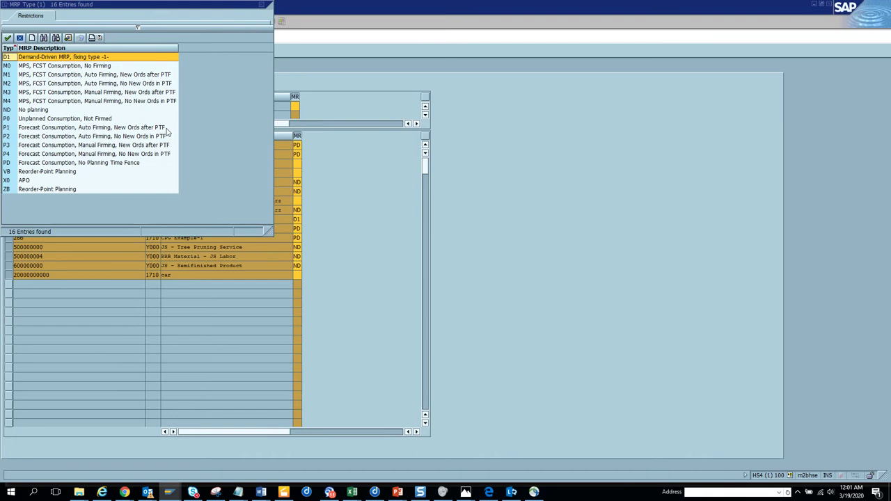
left_click(42, 118)
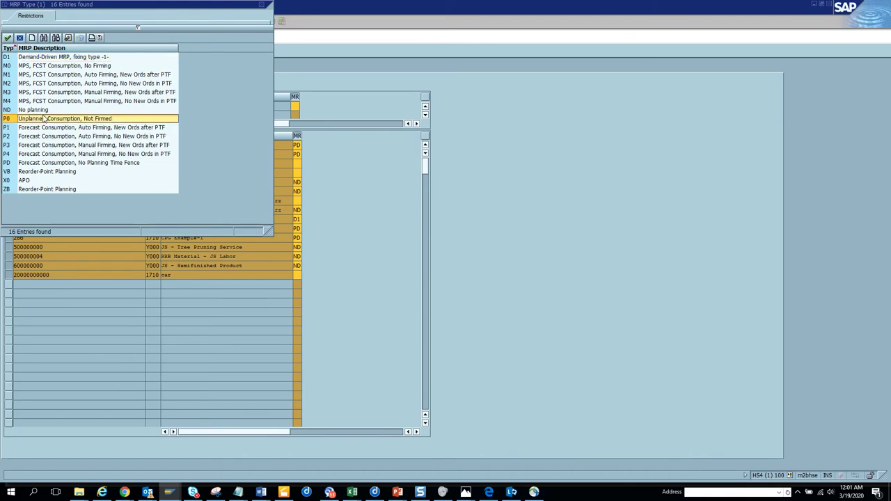
double_click(43, 110)
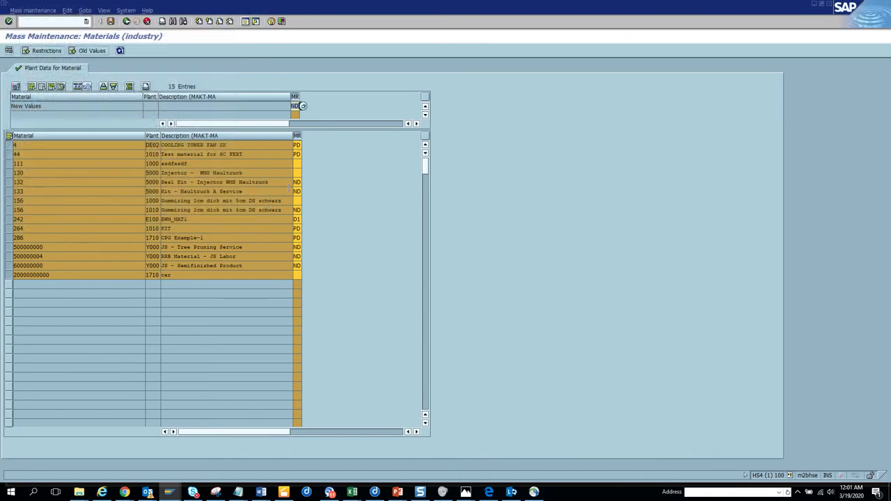
left_click(82, 87)
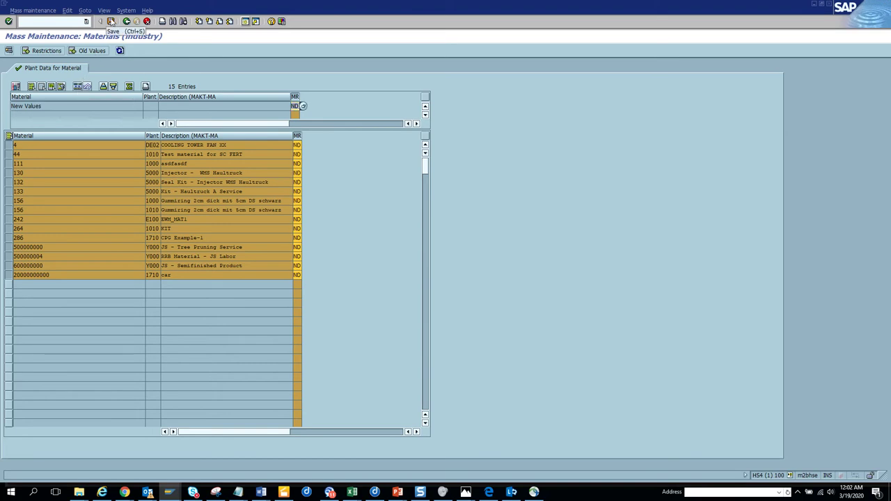
Switch to the MARC list in the Data Browser and open its column selection
key("alt+Tab")
left_click(126, 22)
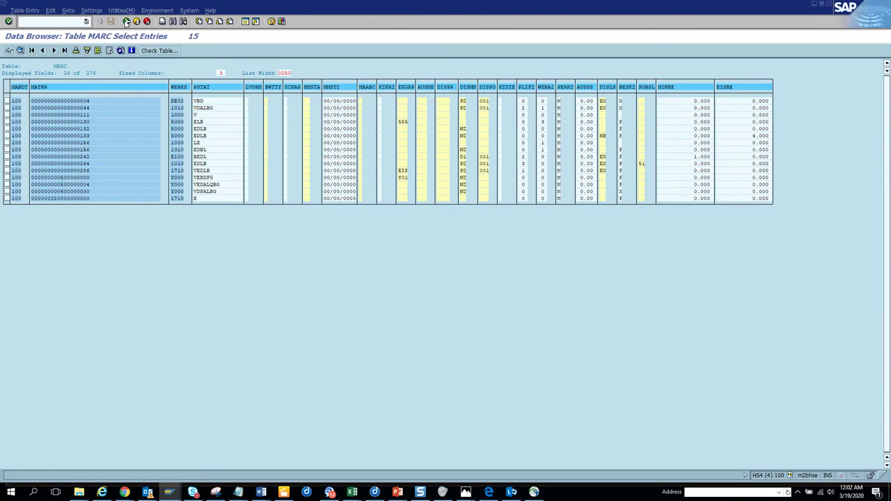
left_click(91, 11)
mouse_move(105, 20)
left_click(193, 32)
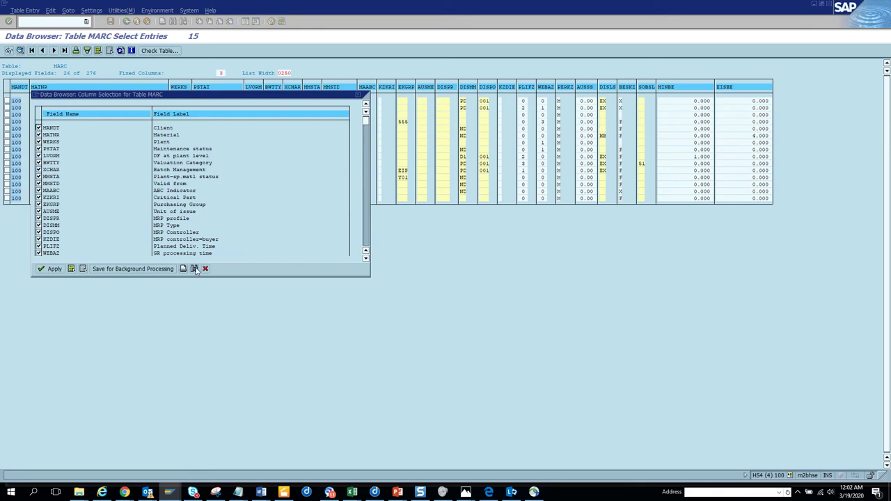
Search the MARC column list for "mrp" and go to the MRP Type entry (DISMM)
key("ctrl+f")
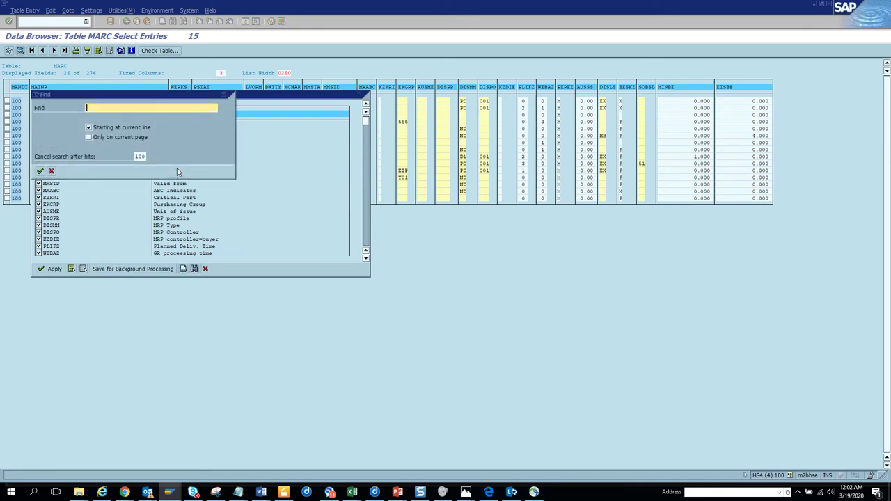
type("mrp")
key("Return")
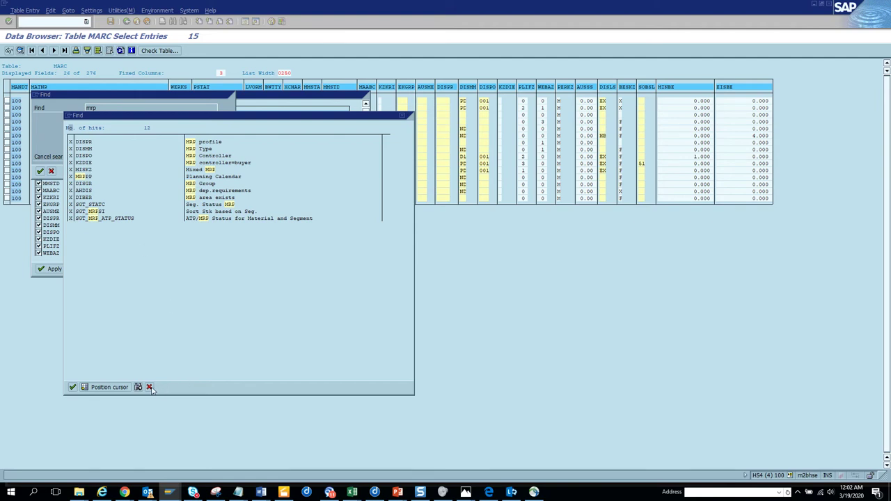
left_click(55, 175)
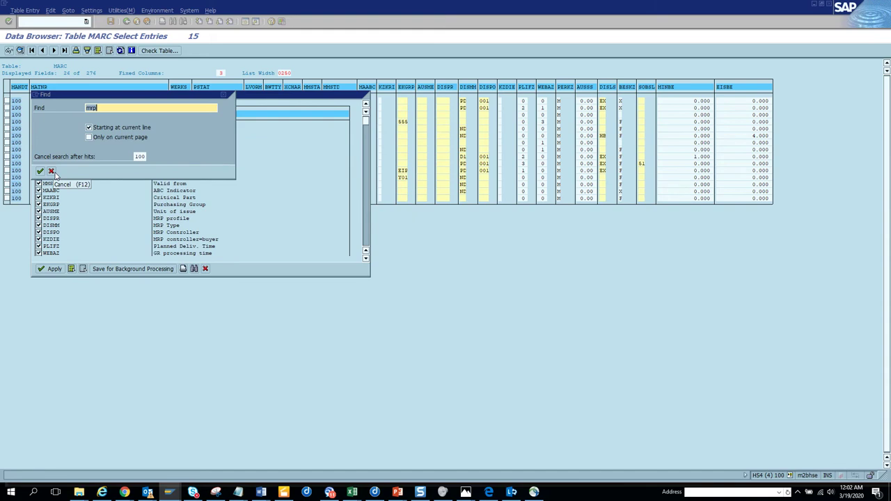
key("Return")
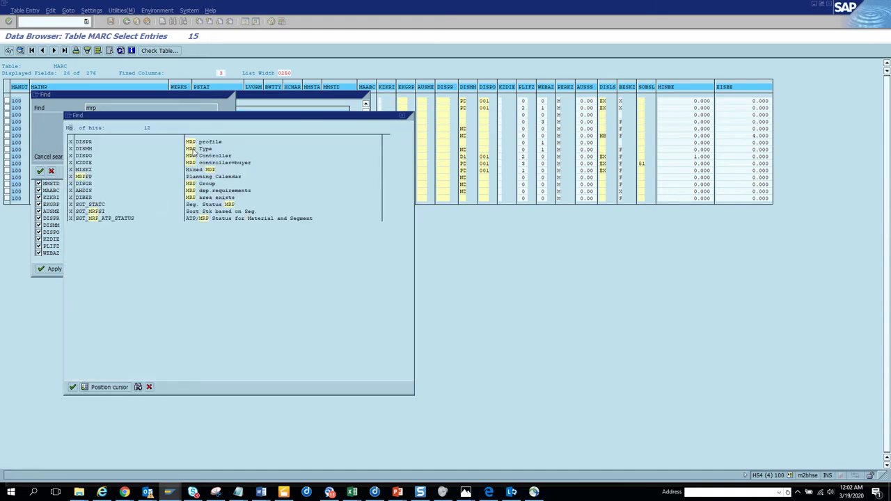
double_click(199, 150)
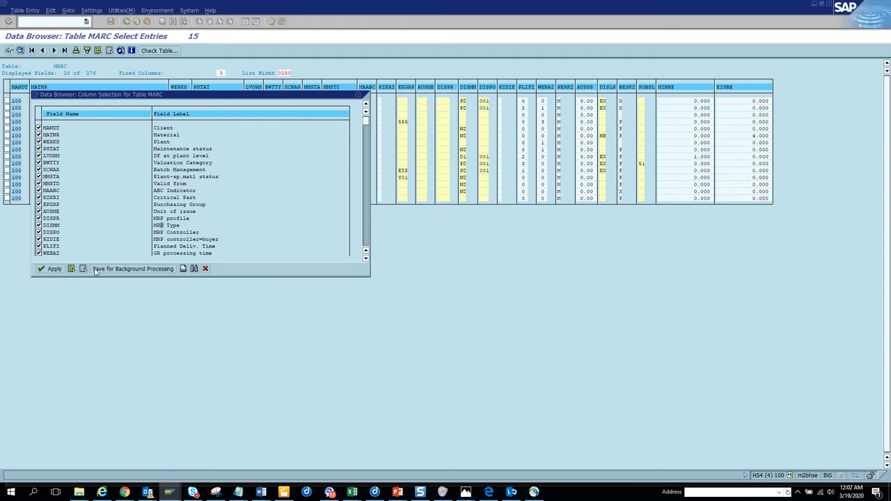
Limit the MARC list's columns to Material (MATNR), MRP profile (DISPR) and MRP Type (DISMM), finding the MRP fields by searching "mrp"
key("Return")
left_click(38, 134)
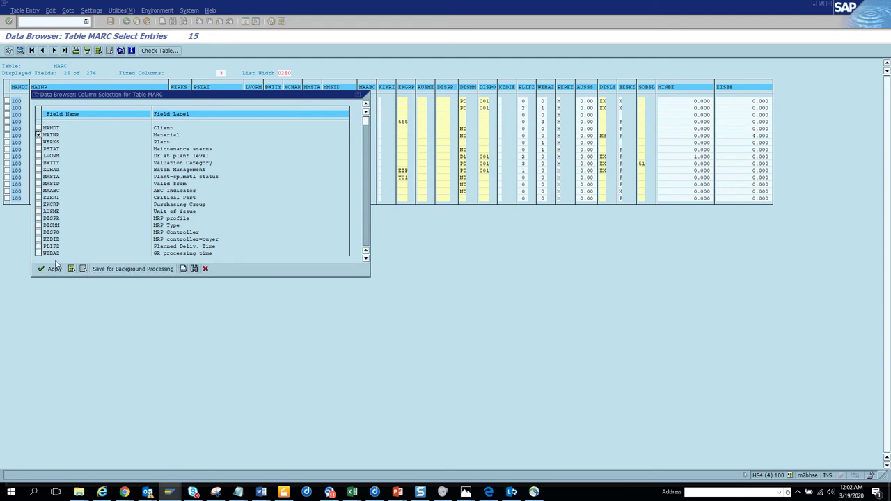
left_click(194, 269)
key("Return")
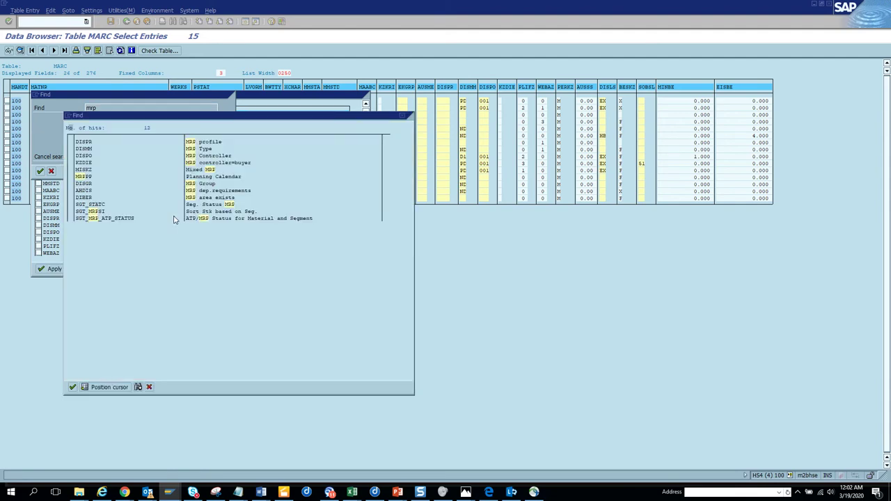
double_click(88, 149)
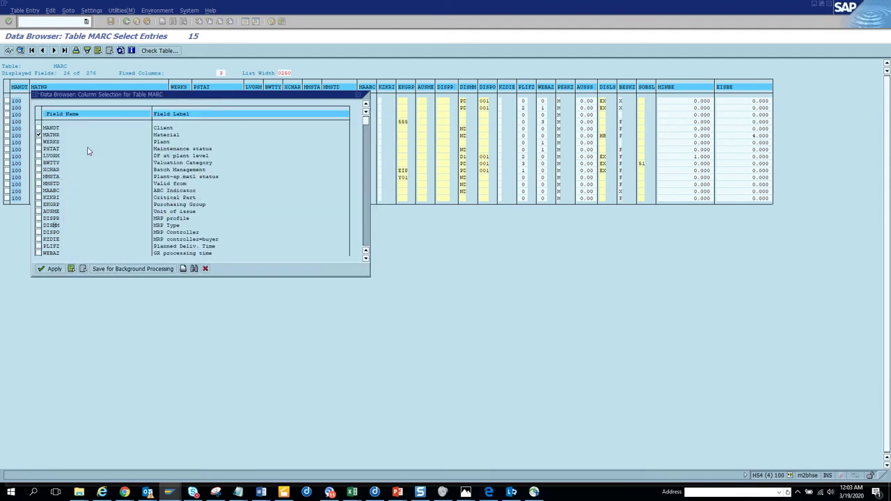
left_click(38, 219)
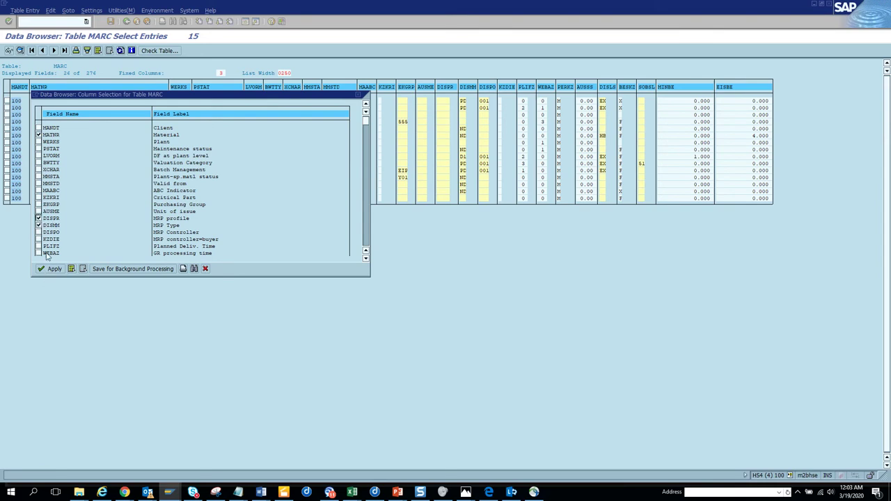
left_click(53, 268)
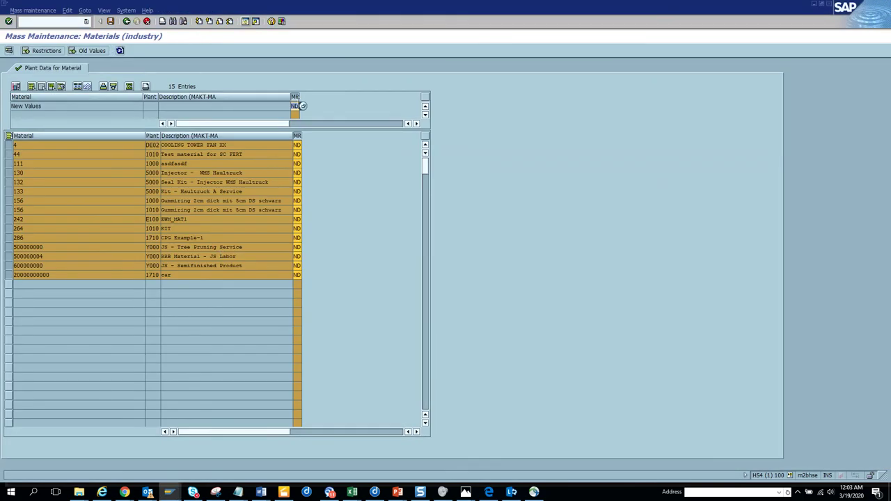
Save the MRP Type mass change and refresh the MARC list in the Data Browser to check the new values
left_click(110, 21)
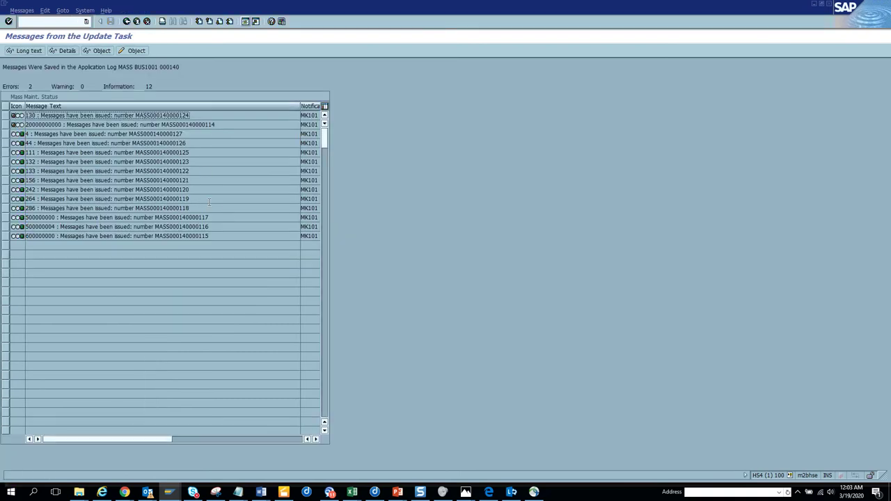
key("alt+Tab")
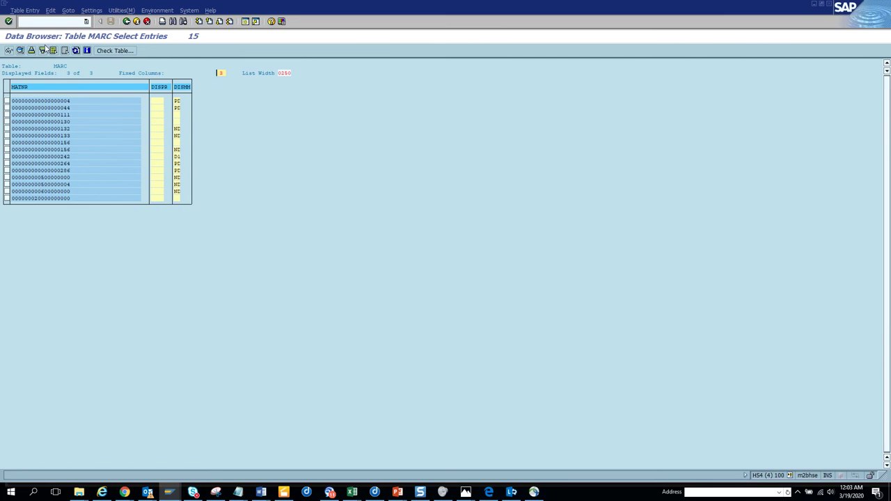
left_click(76, 50)
key("F3")
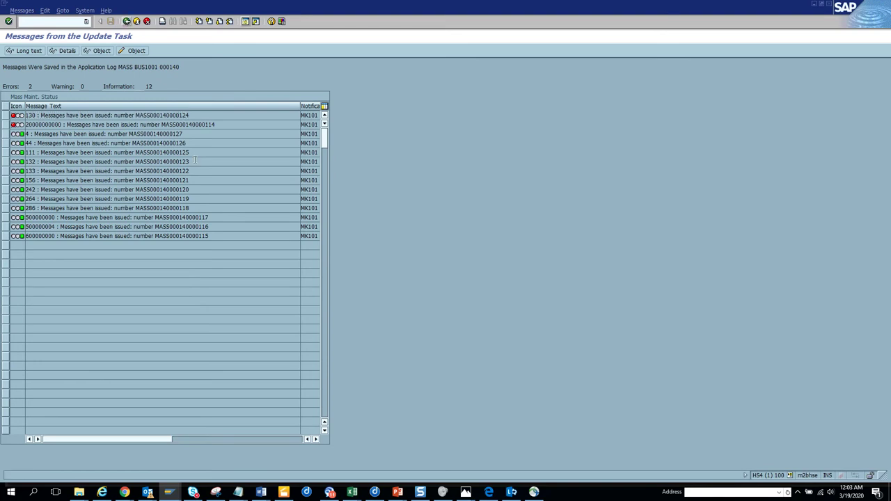
Return from the update messages to the mass maintenance field selection and go to the MBEW valuation fields
left_click(126, 21)
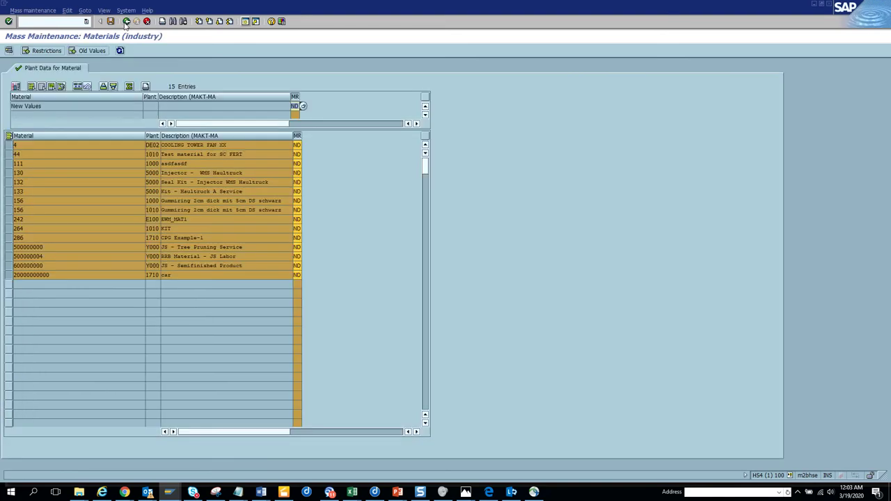
left_click(126, 20)
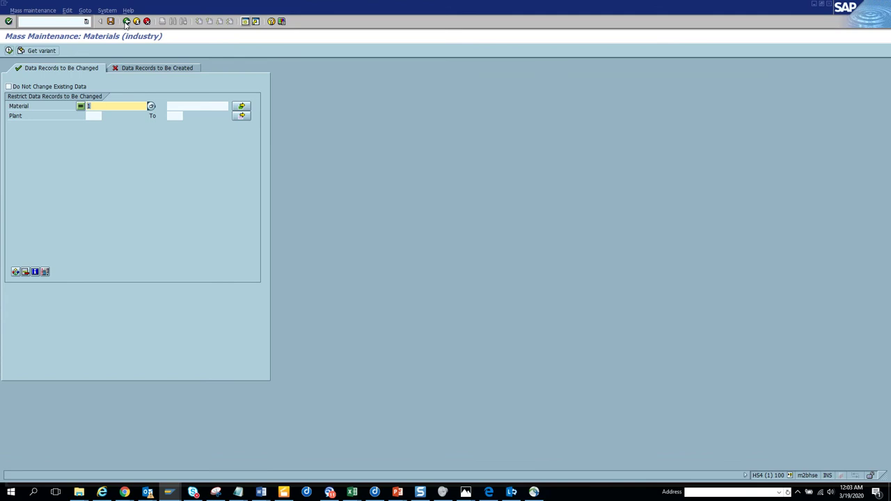
left_click(126, 21)
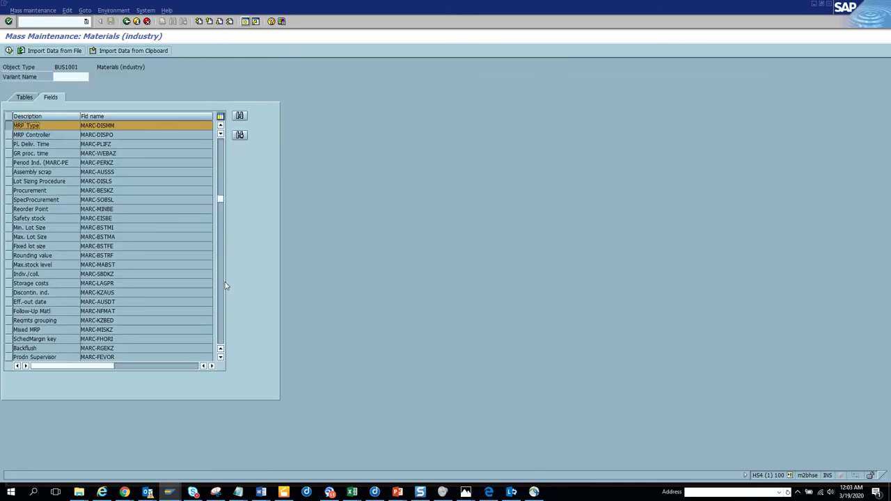
scroll(221, 296, "down", 15)
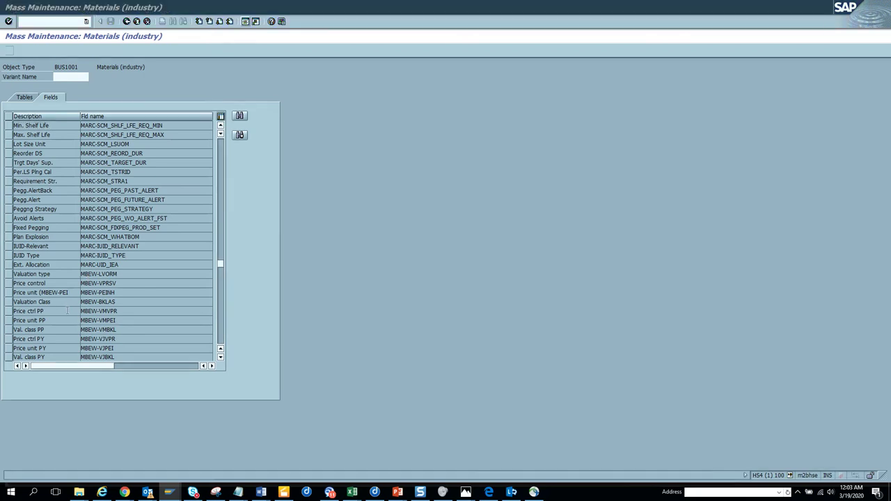
Switch to the Data Browser and list the MBEW table entries for the copied material numbers
key("alt+Tab")
left_click(126, 22)
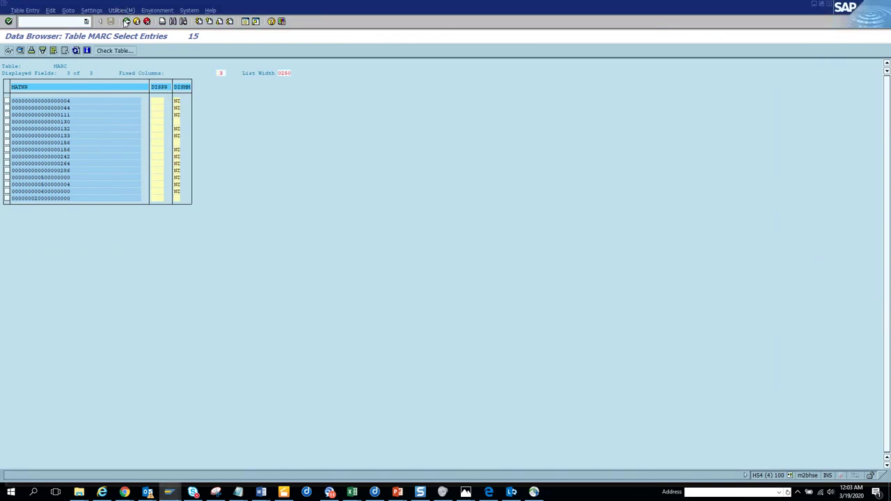
left_click(126, 22)
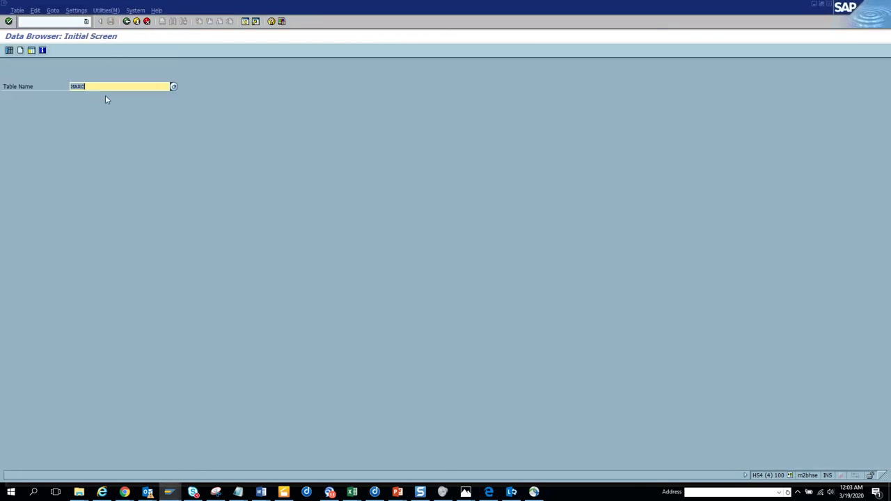
type("mbew")
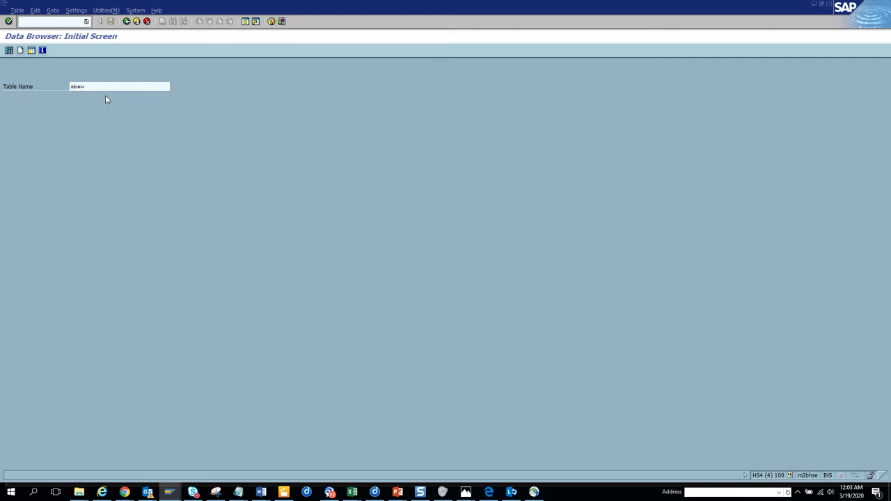
key("Return")
left_click(261, 77)
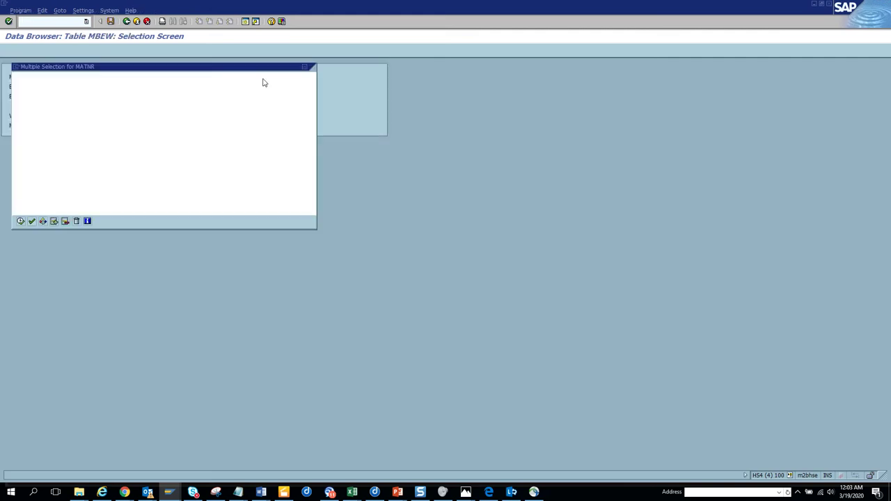
left_click(20, 221)
left_click(9, 51)
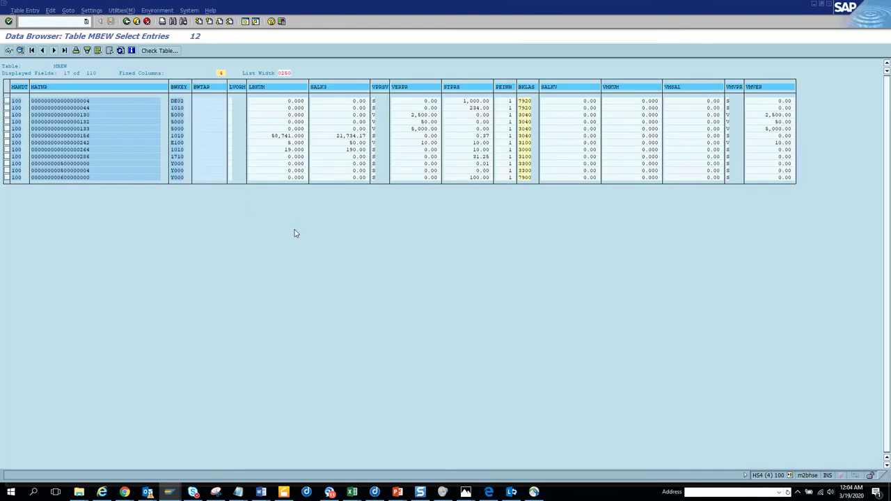
Compare the MBEW list with the mass maintenance fields, then choose the Valuation type field (MBEW-LVORM) for mass change
key("alt+Tab")
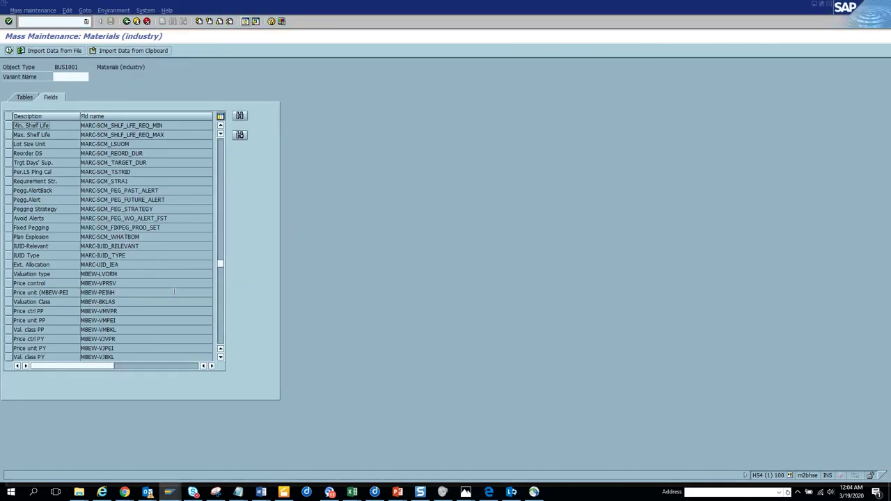
key("alt+Tab")
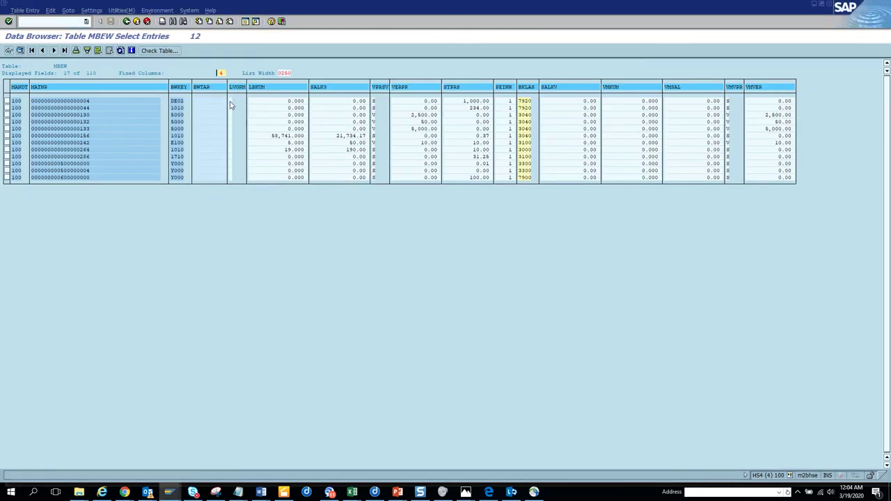
key("alt+Tab")
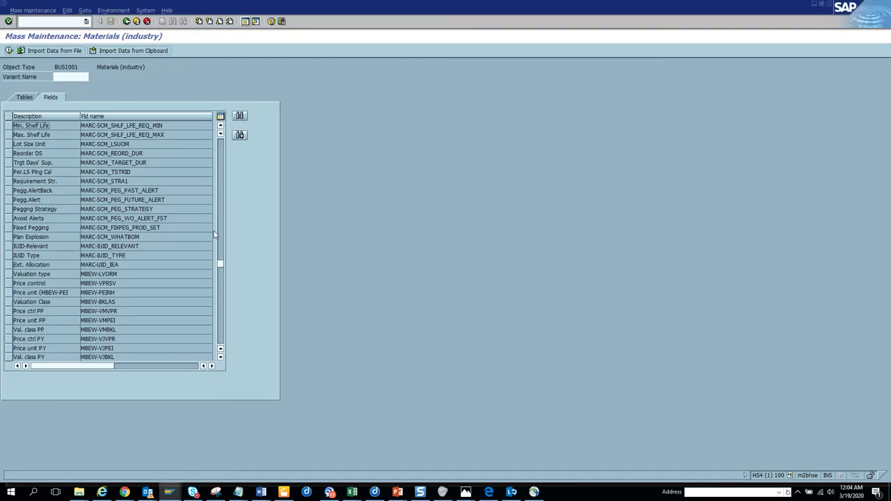
left_click(8, 274)
left_click(9, 50)
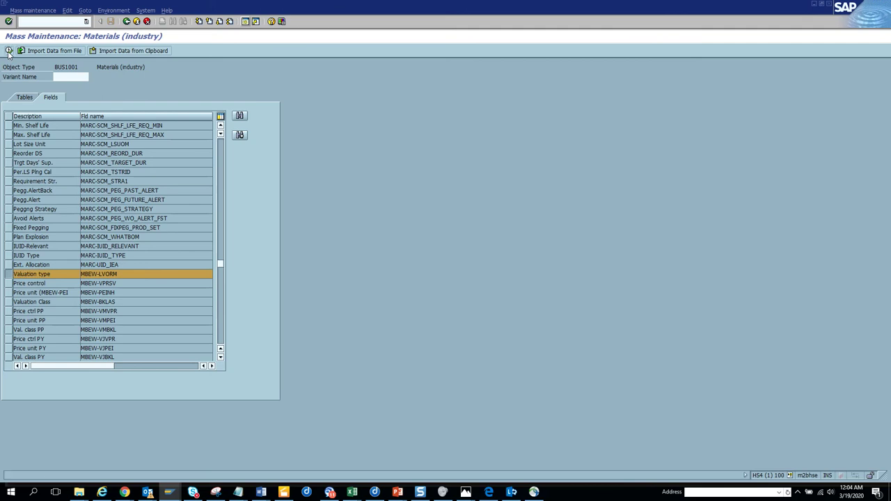
Restrict the records to the copied material numbers, pasted as single values, and list their material valuation data
left_click(242, 106)
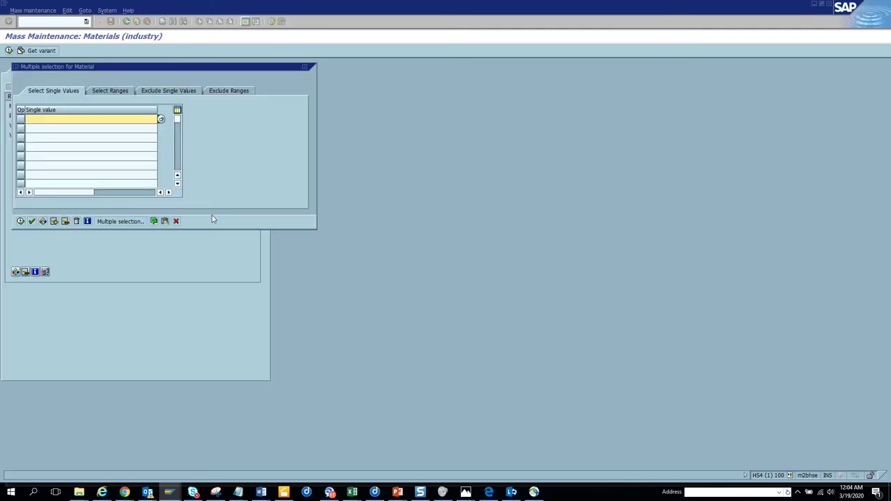
left_click(164, 221)
left_click(19, 222)
left_click(8, 51)
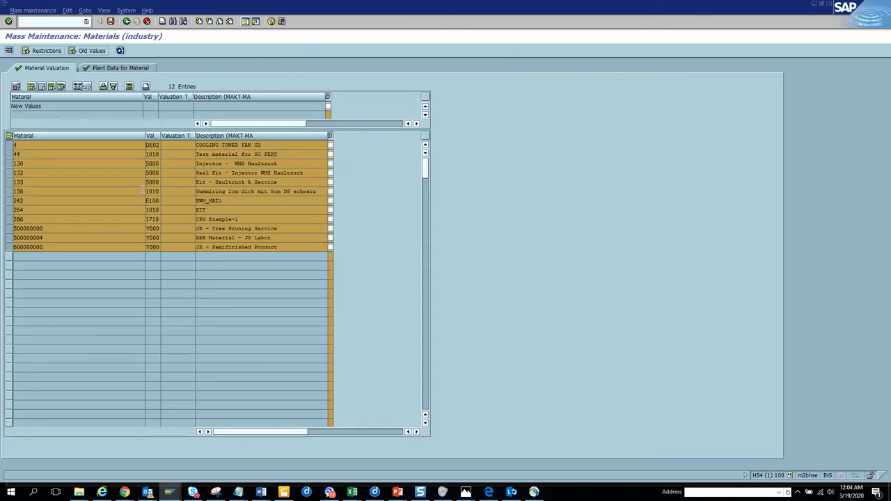
Check the LVORM values in the MBEW list, then set the flag as the new value and apply it to all listed valuation records
key("alt+Tab")
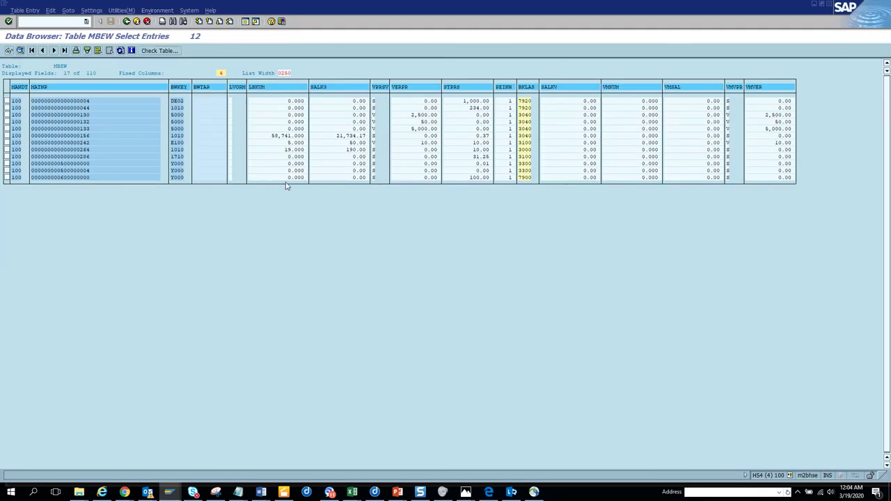
key("alt+Tab")
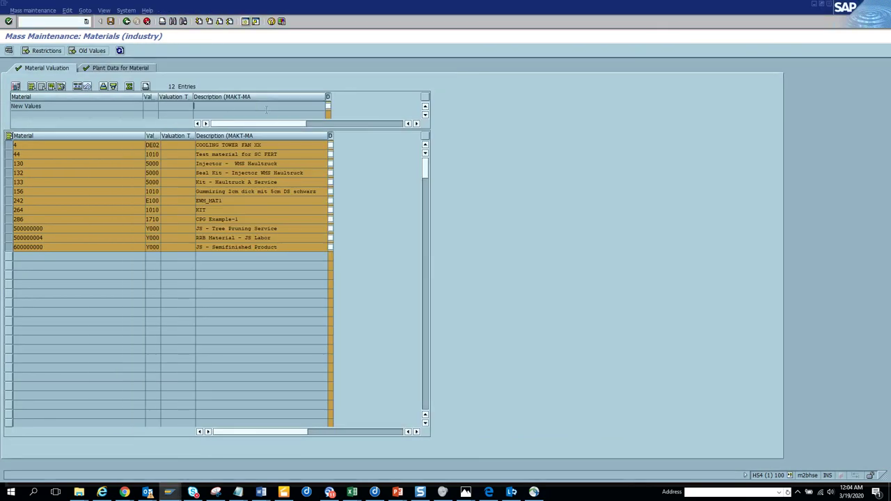
left_click(329, 106)
left_click(78, 86)
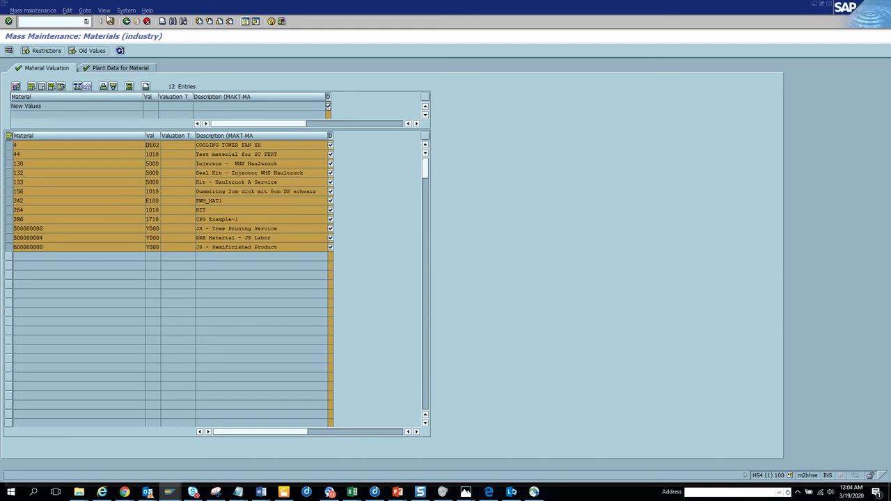
Save the valuation flag change, refresh the MBEW list to check it, and return to the update messages
left_click(111, 22)
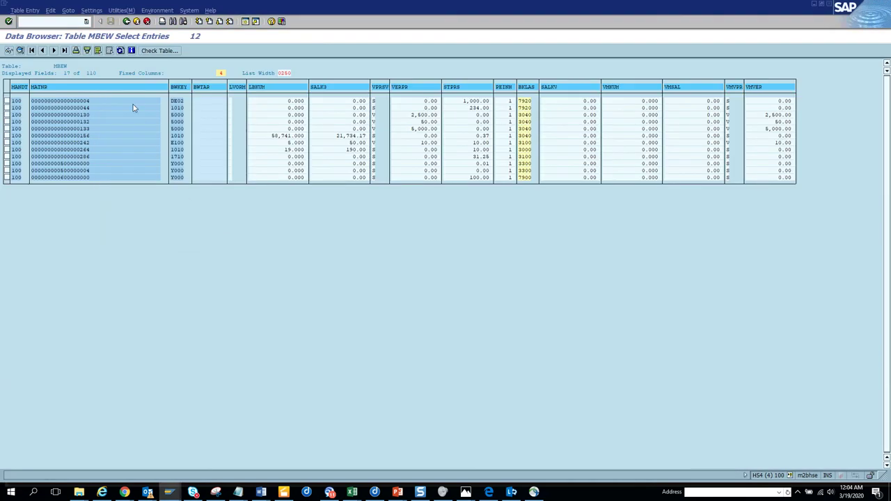
left_click(120, 53)
key("alt+Tab")
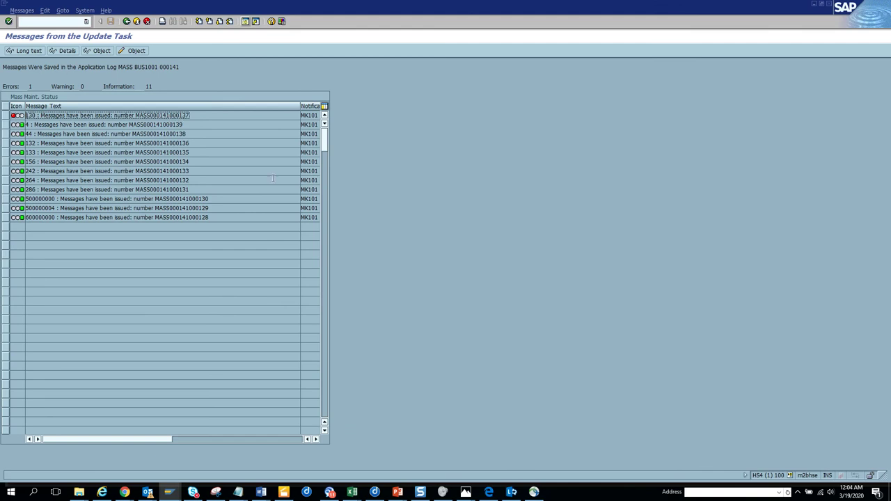
Open material 130 for change from its error message, look at its available views, and return to the message list
left_click(5, 115)
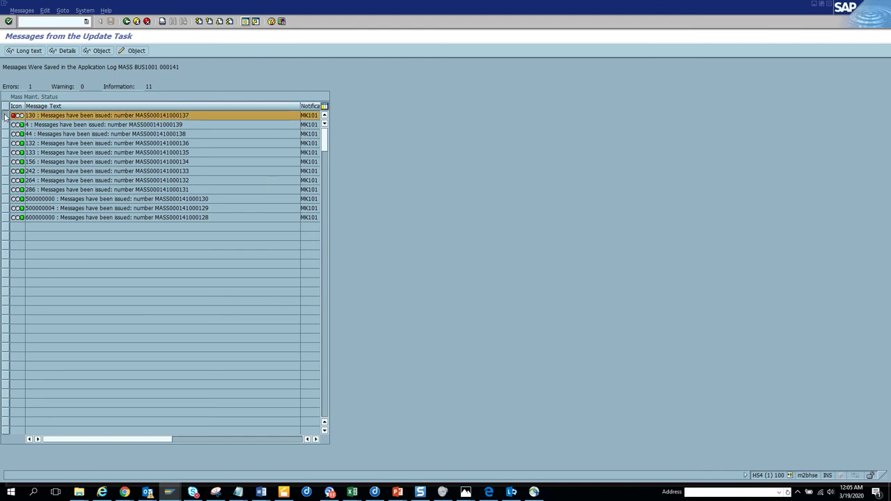
left_click(137, 51)
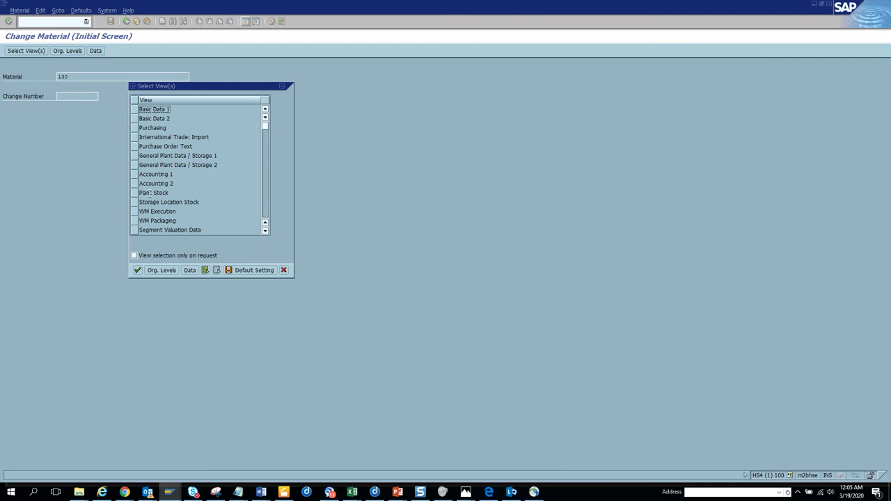
left_click(282, 86)
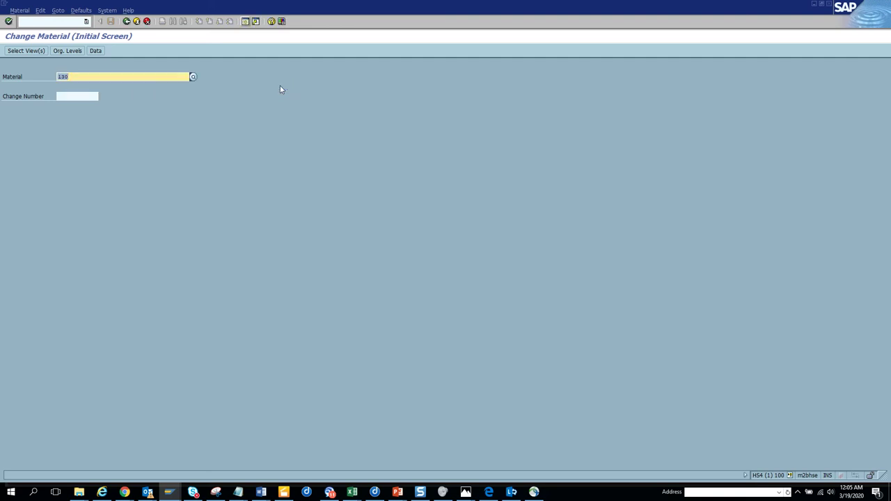
left_click(126, 20)
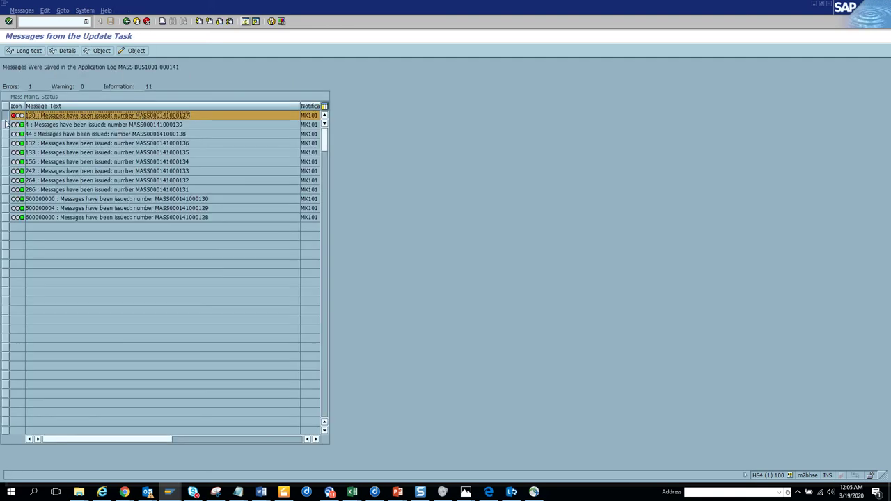
Examine the detailed log and the long text of the error message for material 130
left_click(64, 52)
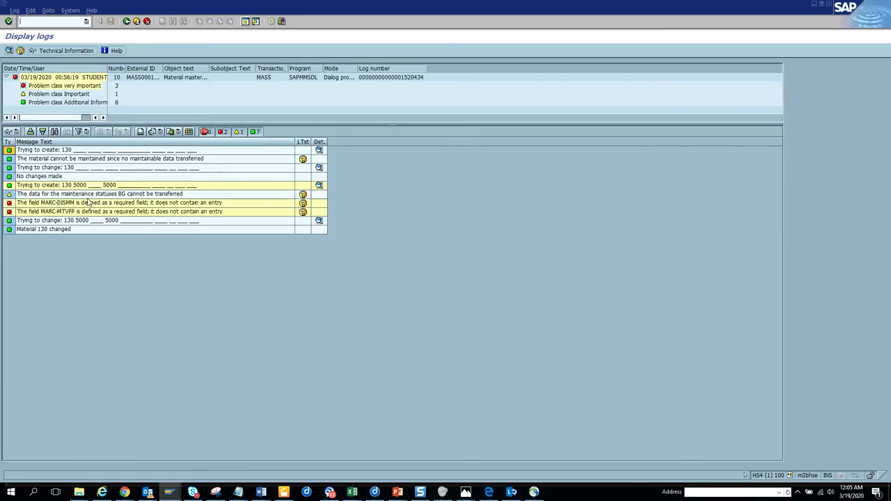
left_click(126, 22)
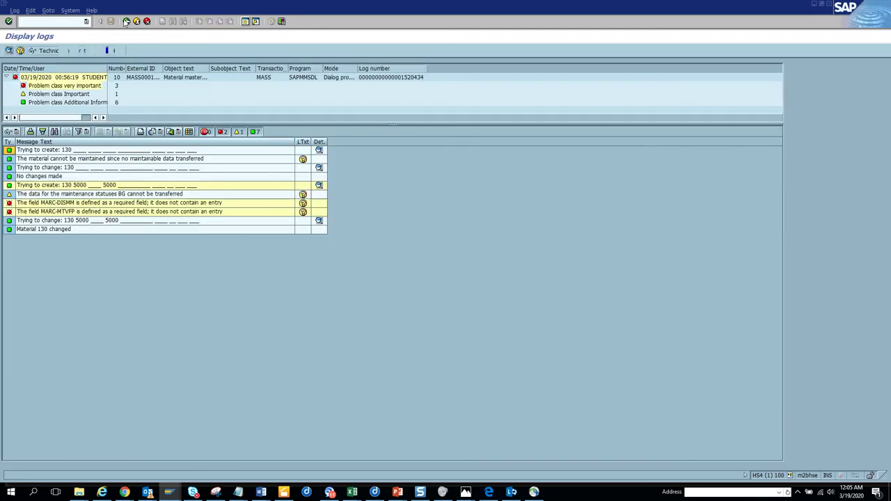
double_click(79, 133)
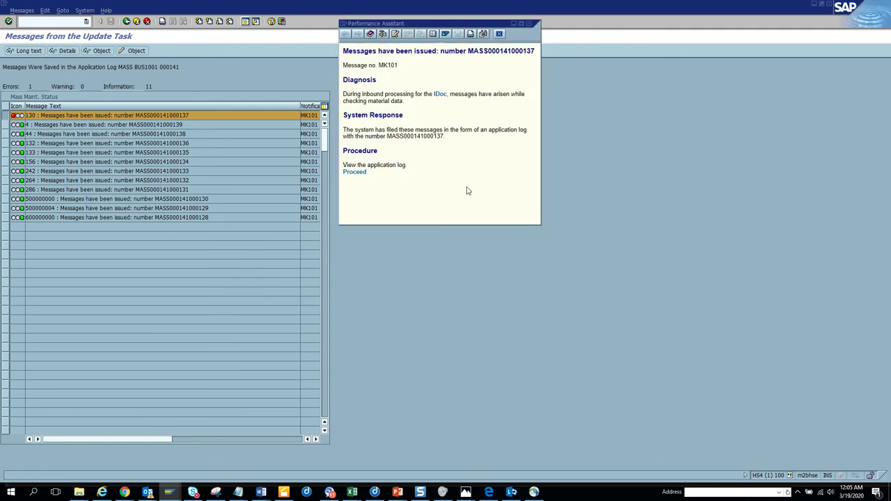
left_click(529, 25)
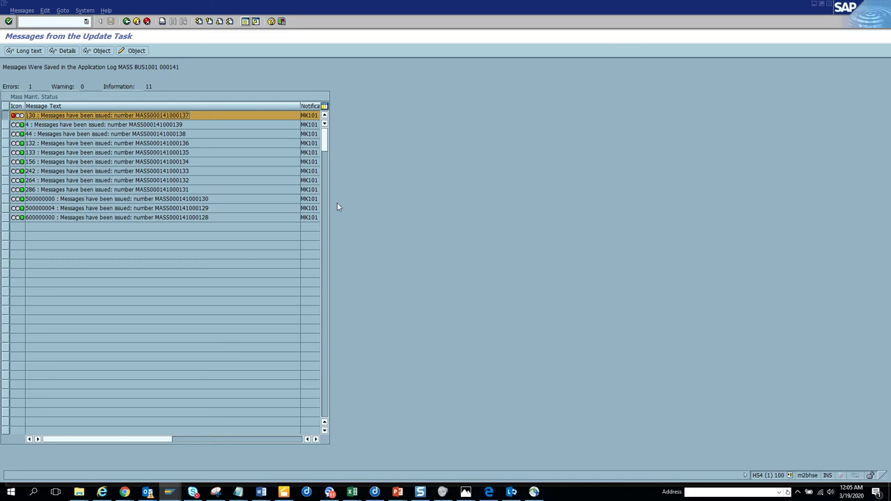
key("alt+Tab")
key("alt+Tab")
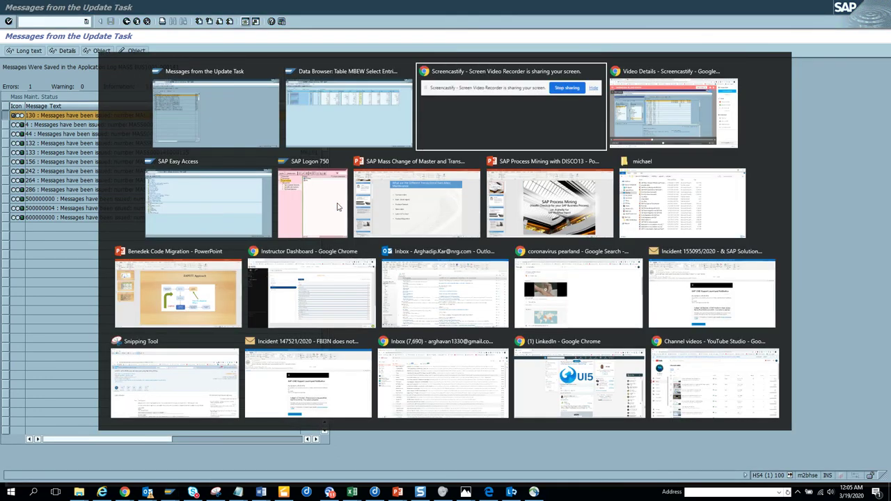